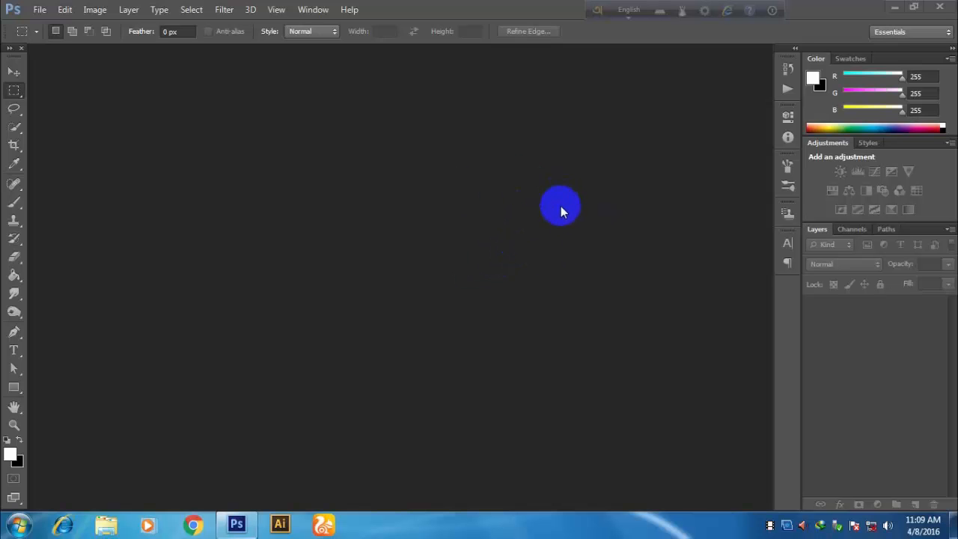
# Step: Open the apple-6 image from the pratice pic folder
pyautogui.click(39, 9)
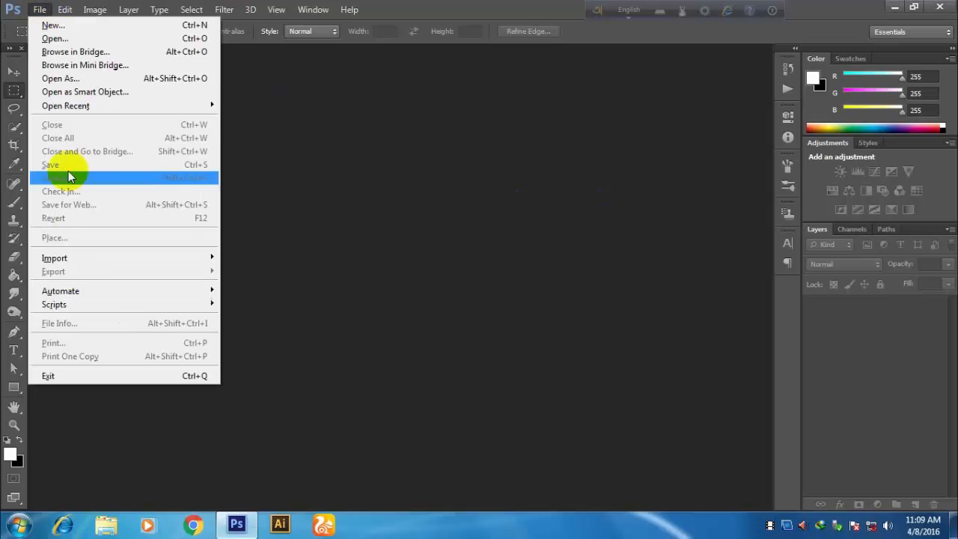
pyautogui.click(54, 38)
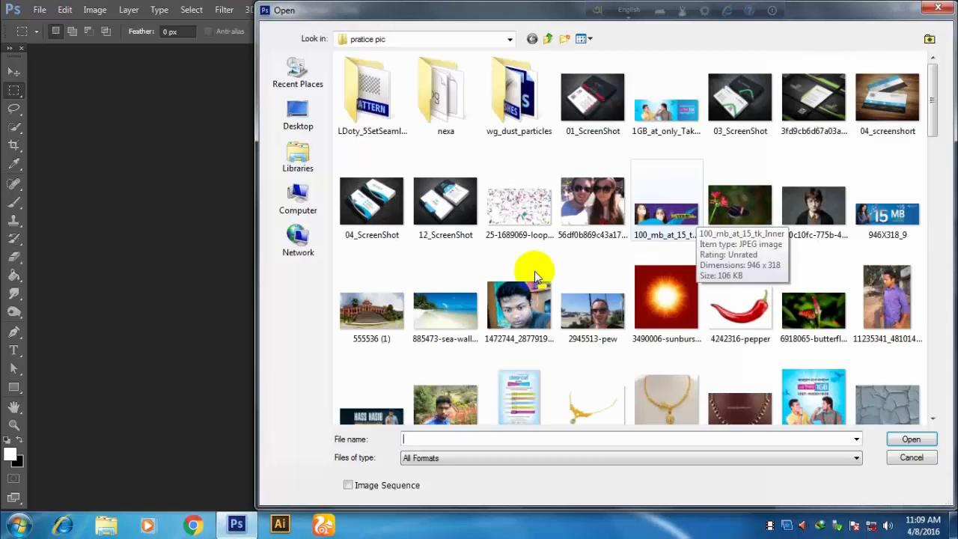
pyautogui.moveTo(932, 122); pyautogui.dragTo(935, 196)
pyautogui.click(738, 154)
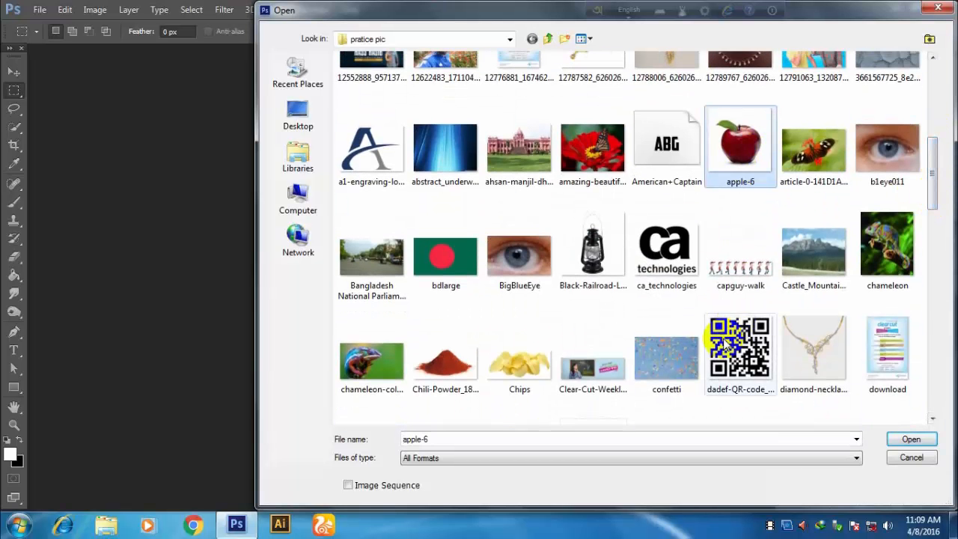
pyautogui.click(906, 440)
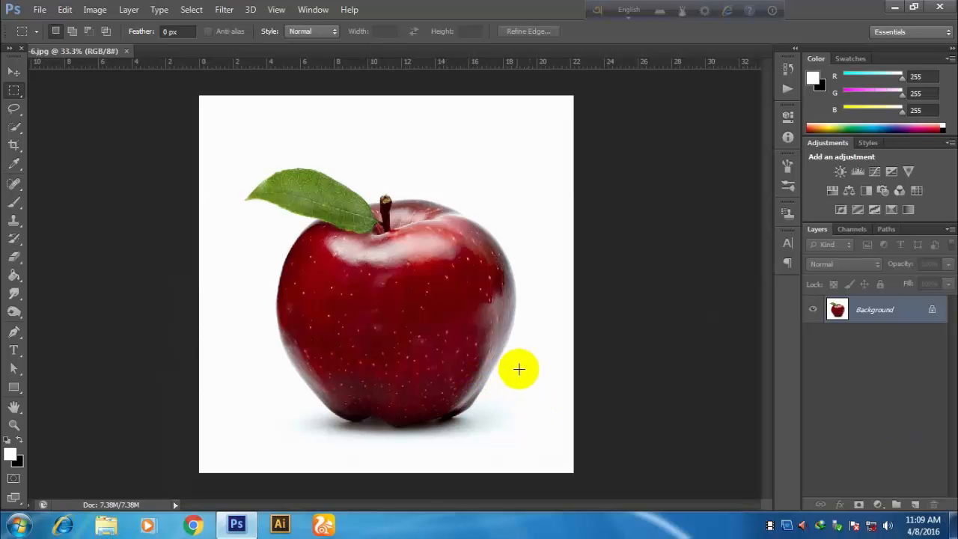
# Step: Place the Lion-Yawn picture from the pratice pic folder into the apple document
pyautogui.click(39, 9)
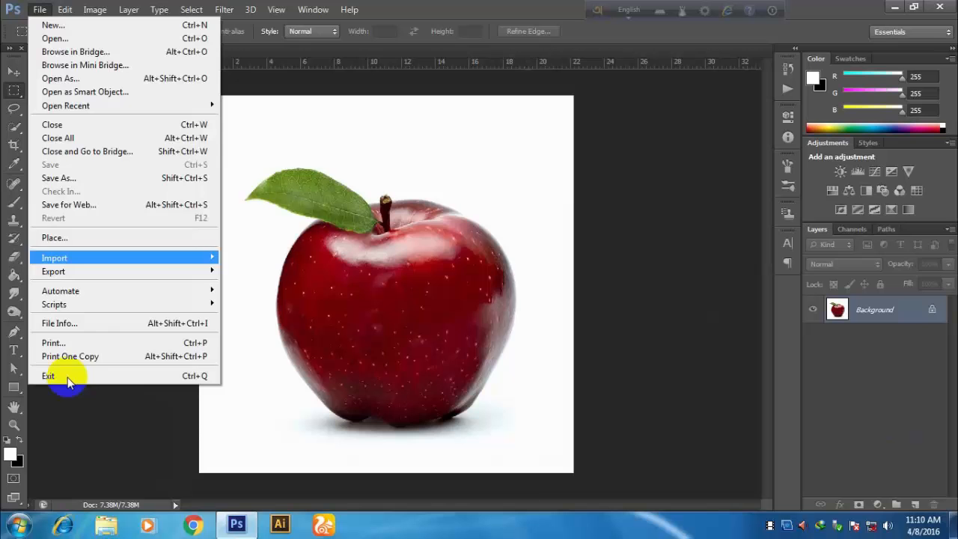
pyautogui.click(57, 238)
pyautogui.moveTo(943, 101); pyautogui.dragTo(947, 341)
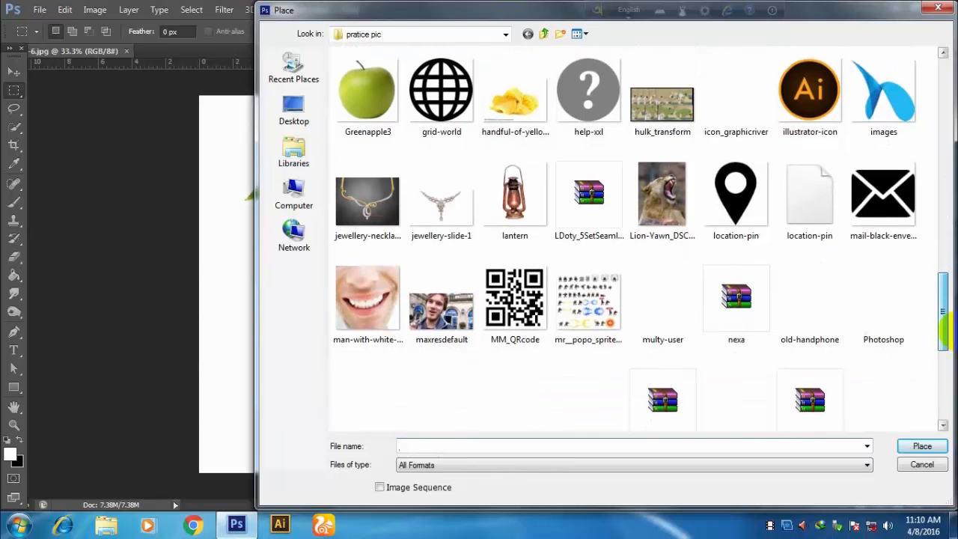
pyautogui.doubleClick(675, 205)
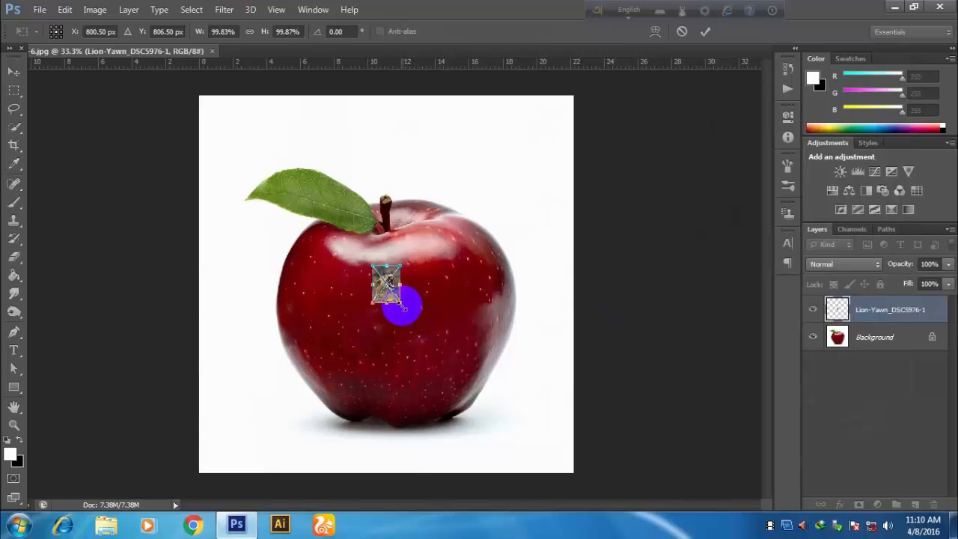
# Step: Scale the placed lion picture to about 633% and position it over the apple's right half
pyautogui.moveTo(401, 303); pyautogui.dragTo(473, 403)
pyautogui.moveTo(444, 310); pyautogui.dragTo(491, 315)
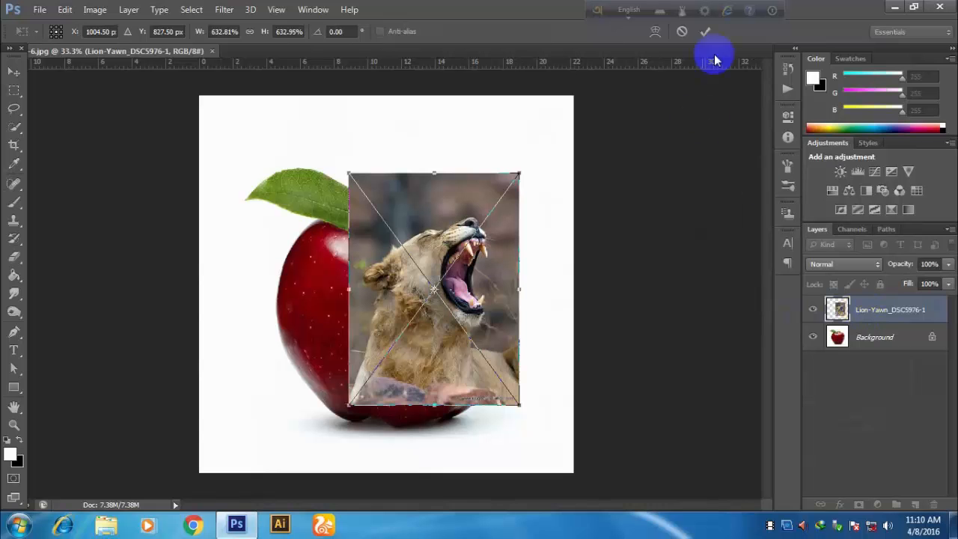
pyautogui.click(705, 31)
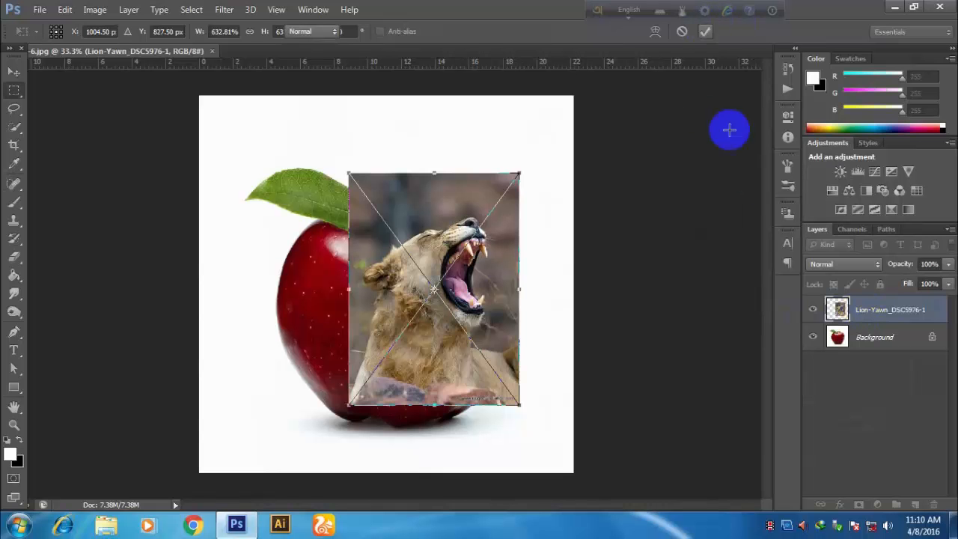
# Step: Rasterize the lion layer and add a layer mask to it
pyautogui.rightClick(892, 304)
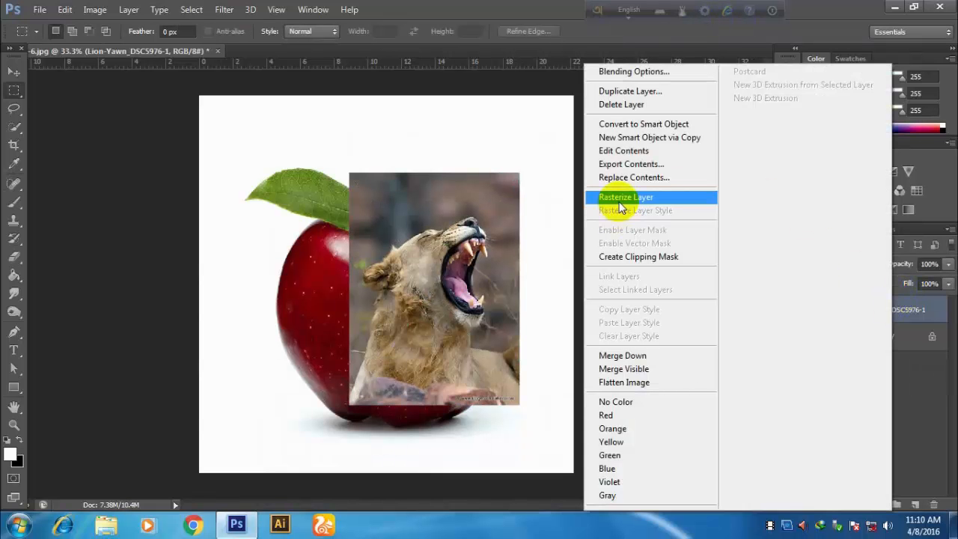
pyautogui.click(618, 206)
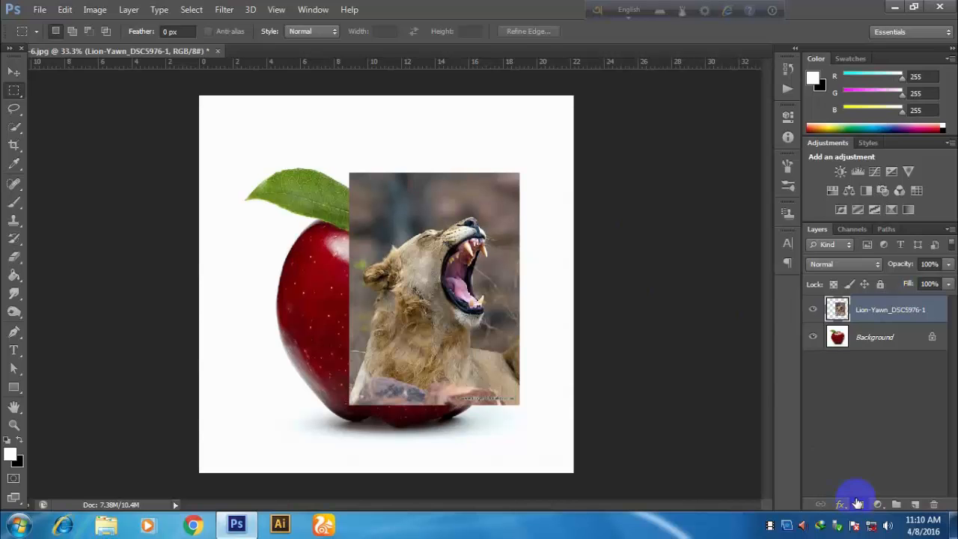
pyautogui.click(858, 504)
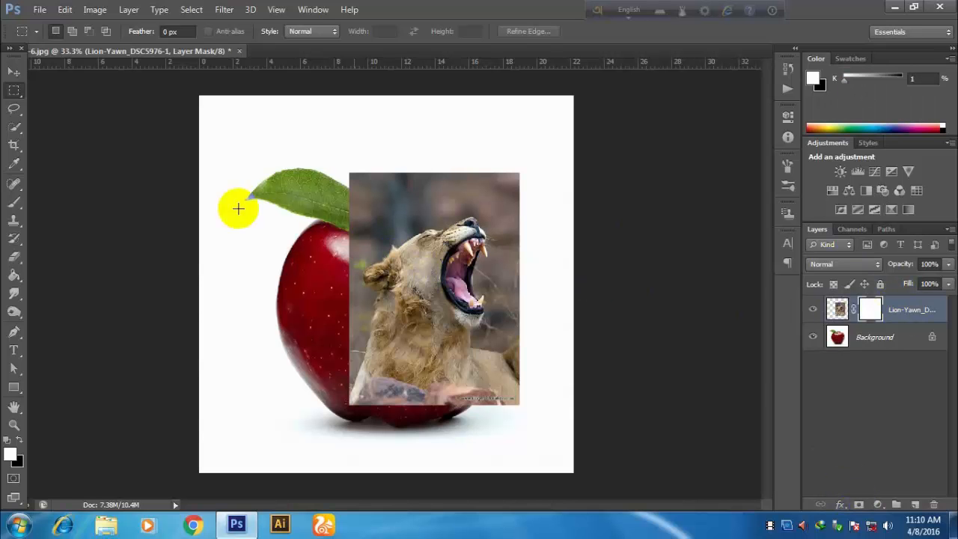
# Step: Outline the lion's open mouth, including its teeth and dark lips, with a freehand Lasso selection
pyautogui.click(14, 109)
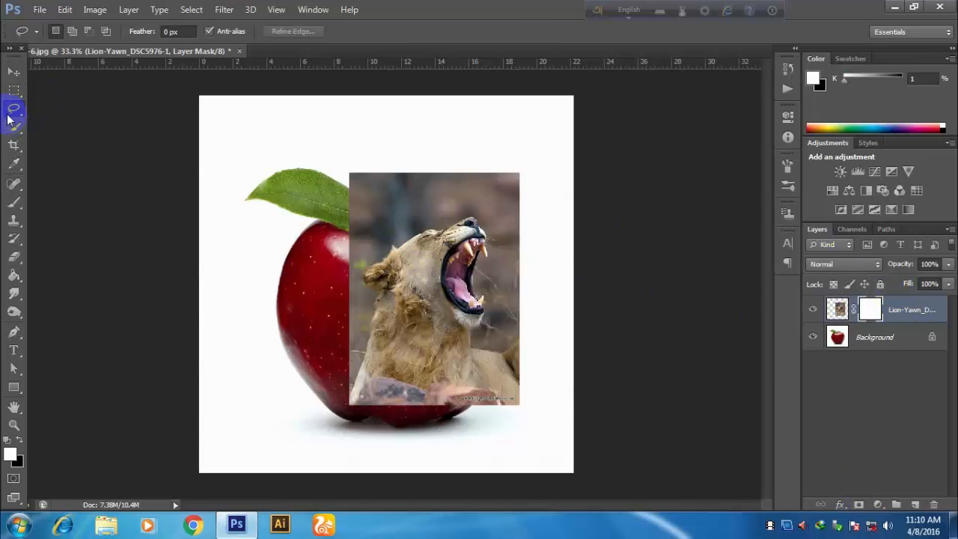
pyautogui.moveTo(473, 225)
pyautogui.mouseDown()
pyautogui.moveTo(459, 238)
pyautogui.moveTo(479, 262)
pyautogui.mouseUp()
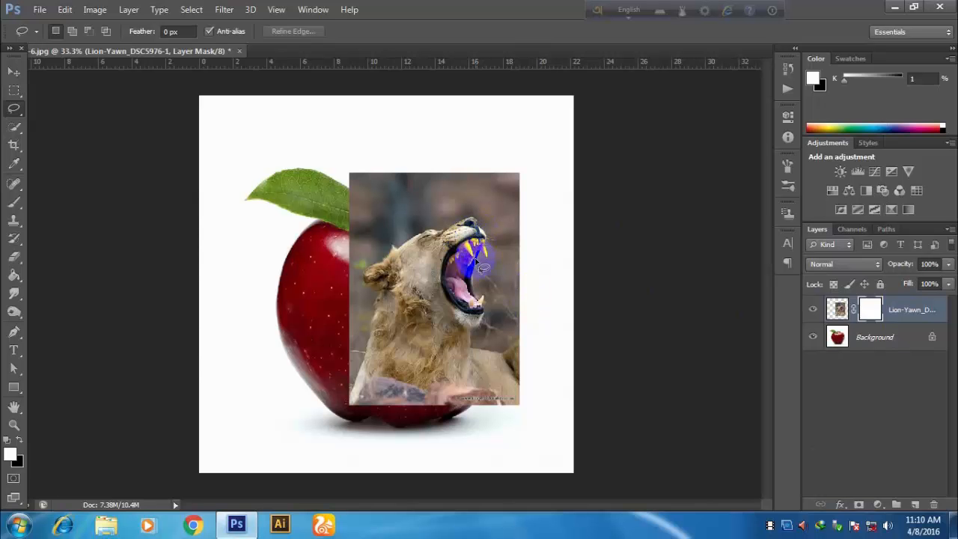
pyautogui.scroll(3, 496, 267)
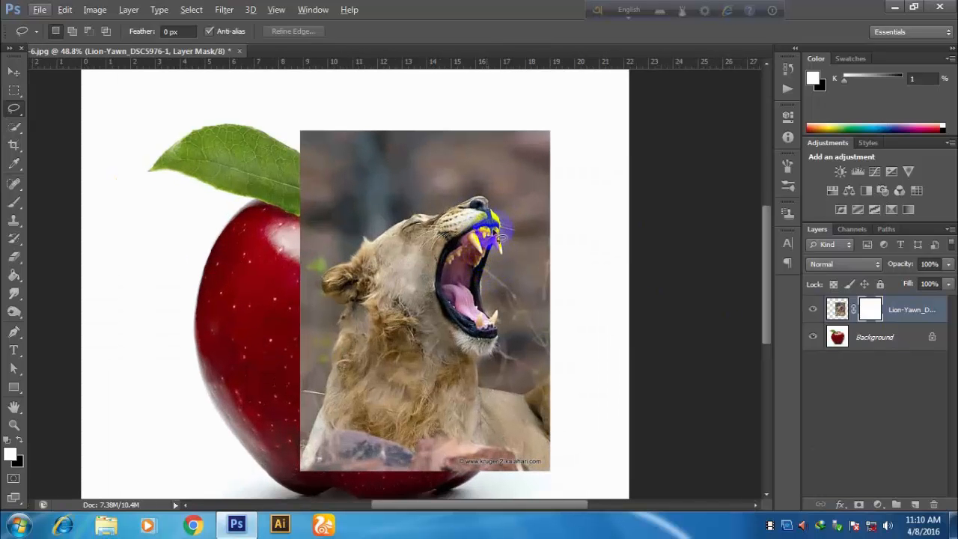
pyautogui.moveTo(501, 217)
pyautogui.mouseDown()
pyautogui.moveTo(473, 215)
pyautogui.moveTo(449, 232)
pyautogui.moveTo(429, 285)
pyautogui.moveTo(456, 337)
pyautogui.moveTo(482, 345)
pyautogui.moveTo(504, 320)
pyautogui.mouseUp()
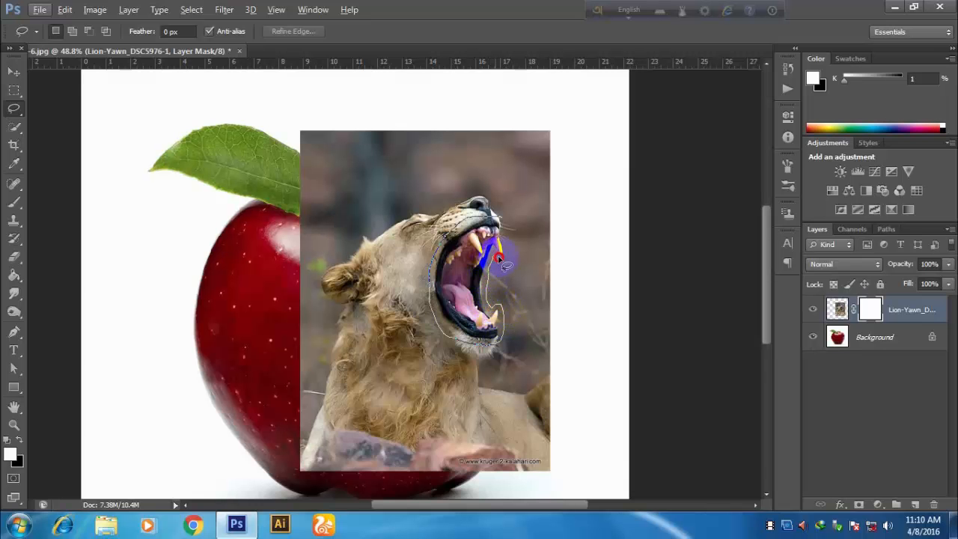
pyautogui.moveTo(499, 257); pyautogui.dragTo(500, 220)
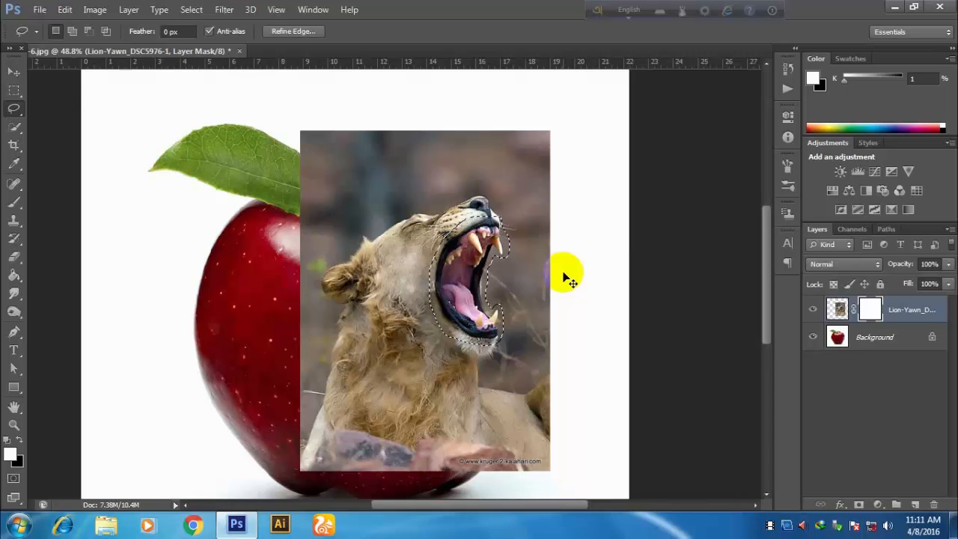
# Step: Invert the mouth selection, fill it with black on the layer mask to hide the rest of the lion, and deselect
pyautogui.hotkey('ctrl', 'shift', 'i')
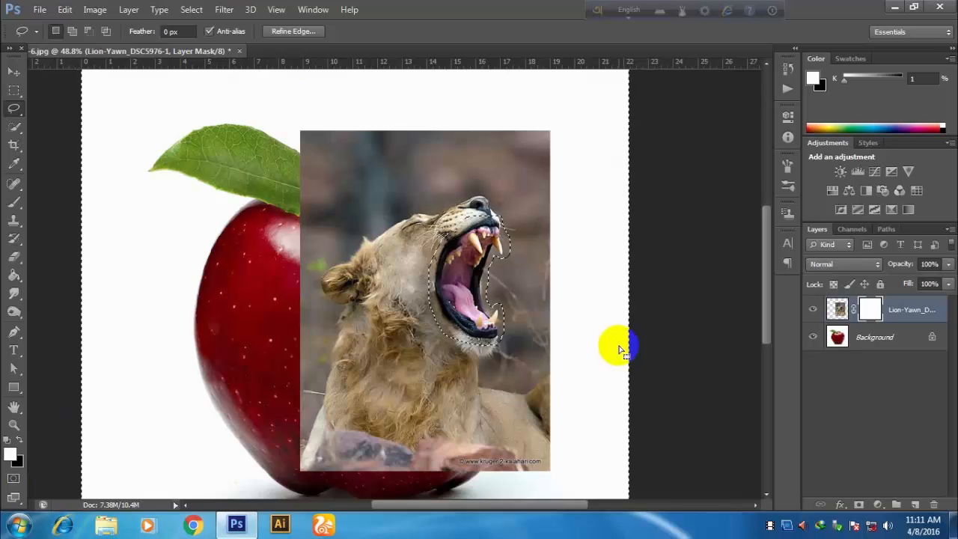
pyautogui.hotkey('ctrl', 'BackSpace')
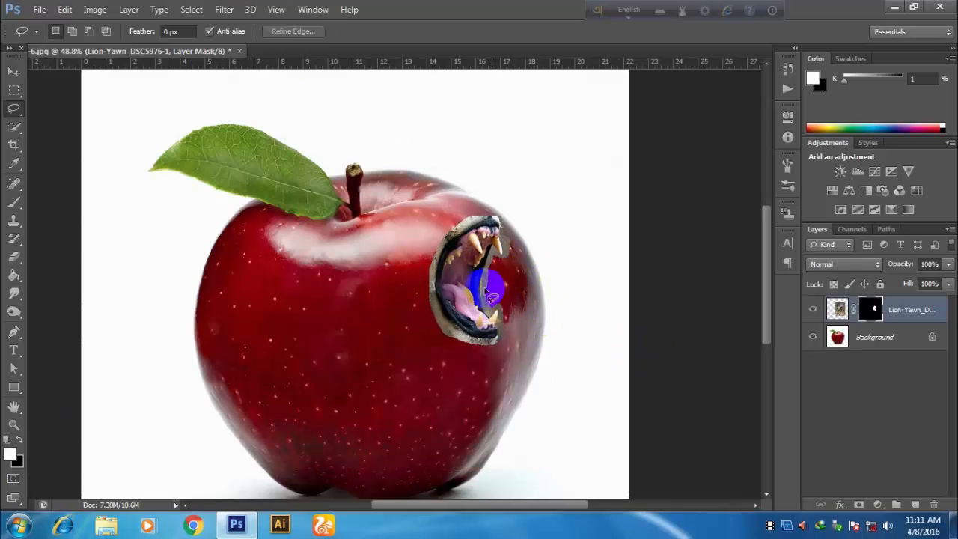
pyautogui.click(502, 326)
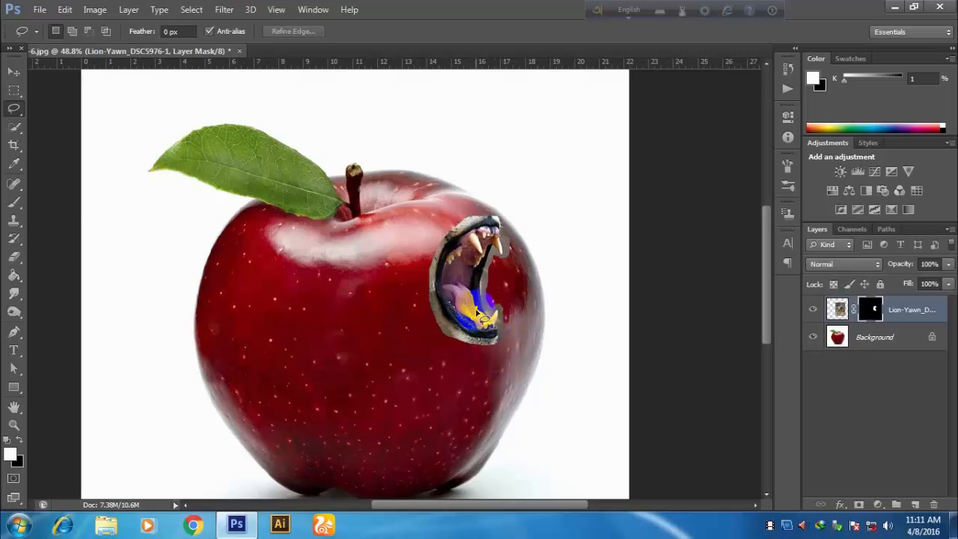
# Step: Free-transform the masked lion mouth to about 145% and place it over the right side of the apple
pyautogui.scroll(-1, 445, 303)
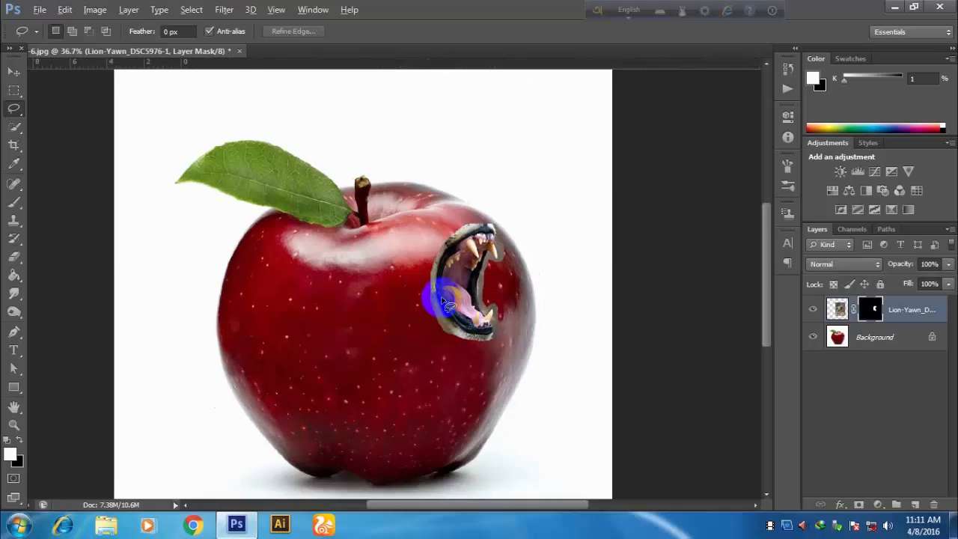
pyautogui.scroll(-1, 444, 302)
pyautogui.hotkey('ctrl', 't')
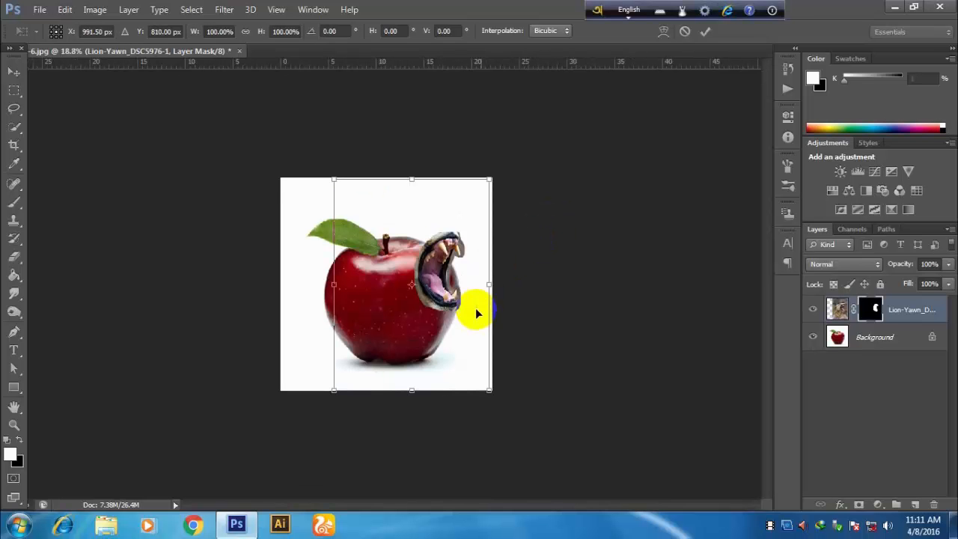
pyautogui.moveTo(488, 389); pyautogui.dragTo(552, 483)
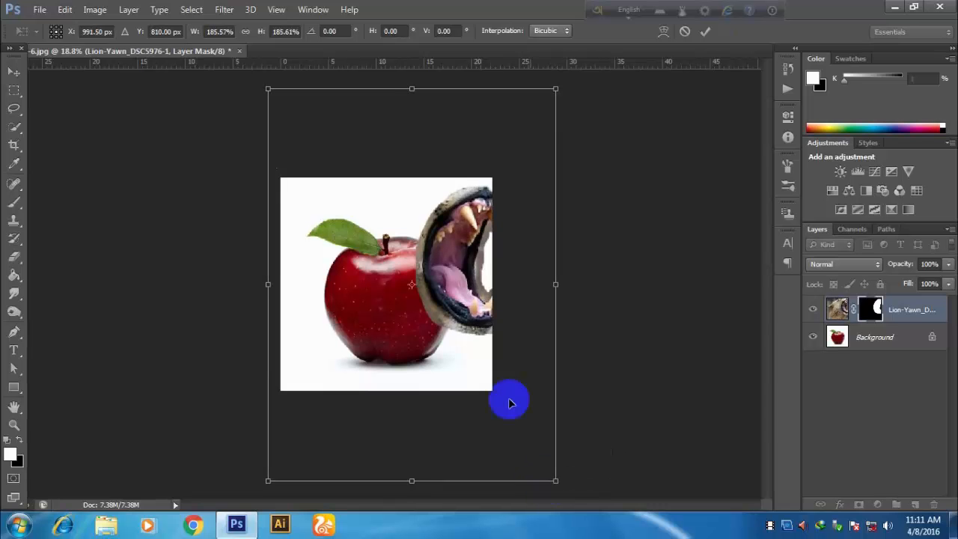
pyautogui.moveTo(456, 366); pyautogui.dragTo(428, 400)
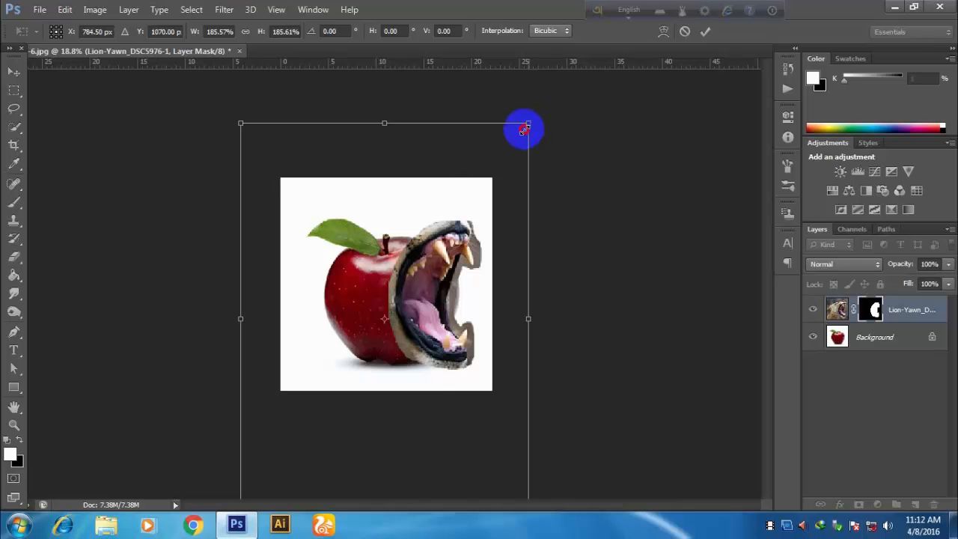
pyautogui.moveTo(526, 128); pyautogui.dragTo(509, 160)
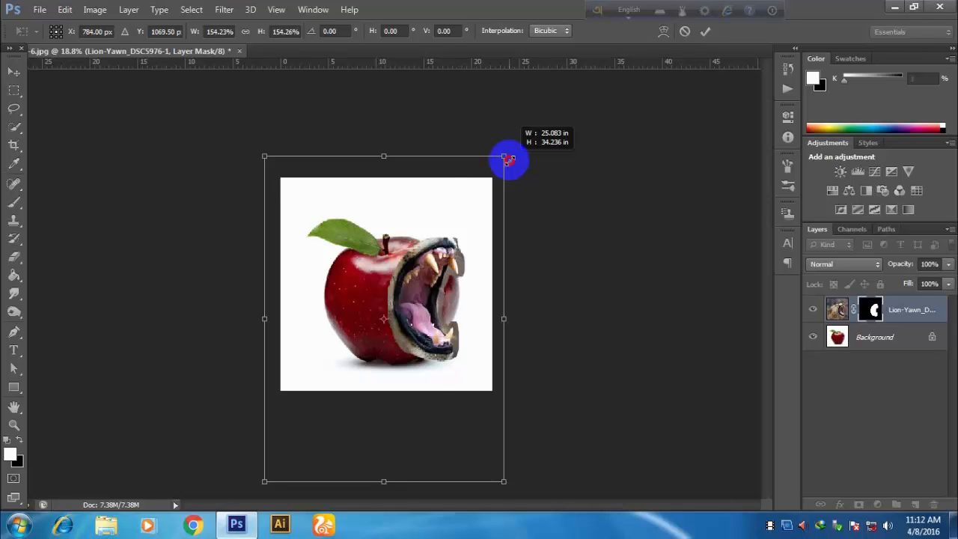
pyautogui.moveTo(509, 160); pyautogui.dragTo(511, 158)
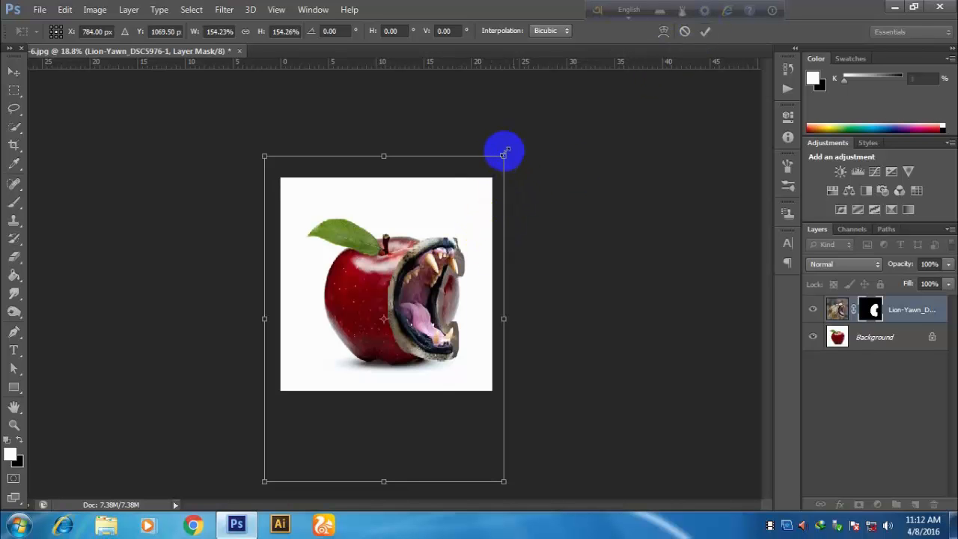
pyautogui.moveTo(503, 154); pyautogui.dragTo(495, 166)
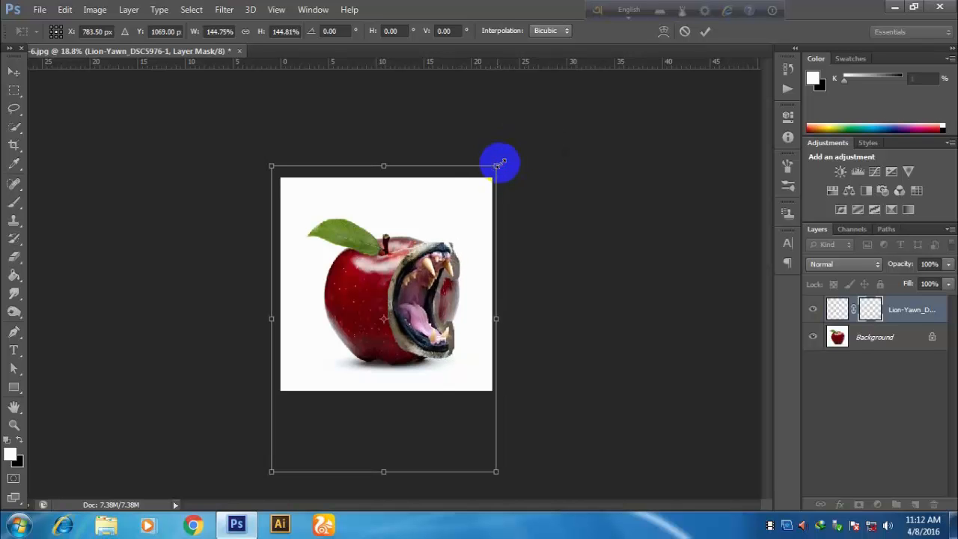
pyautogui.click(706, 35)
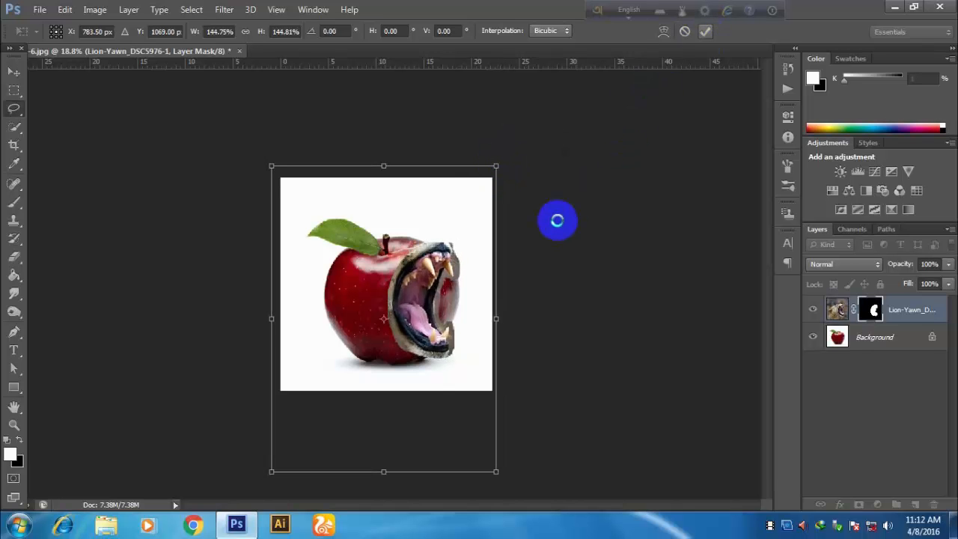
# Step: Move the lion mouth about 0.6 in up and 0.14 in right on the apple
pyautogui.scroll(5, 569, 302)
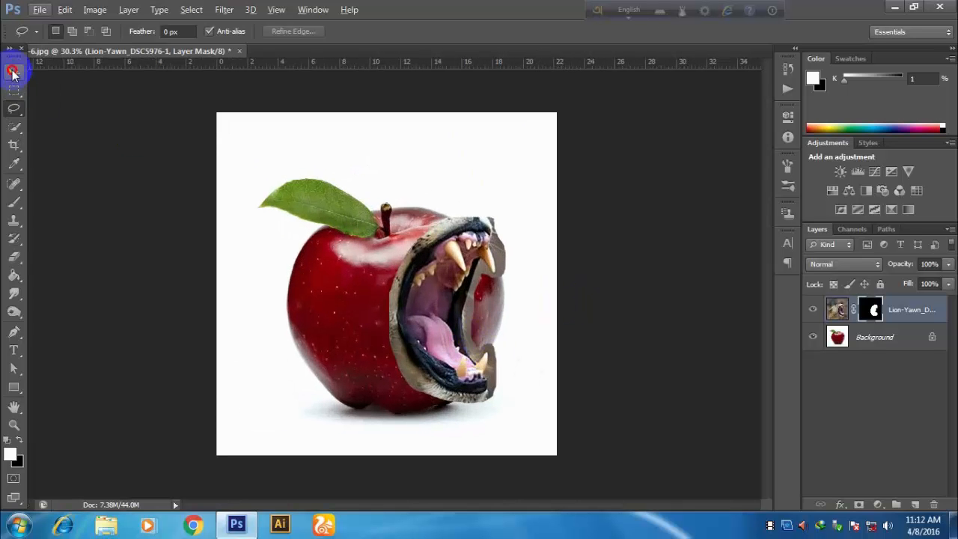
pyautogui.click(13, 72)
pyautogui.moveTo(431, 350); pyautogui.dragTo(427, 343)
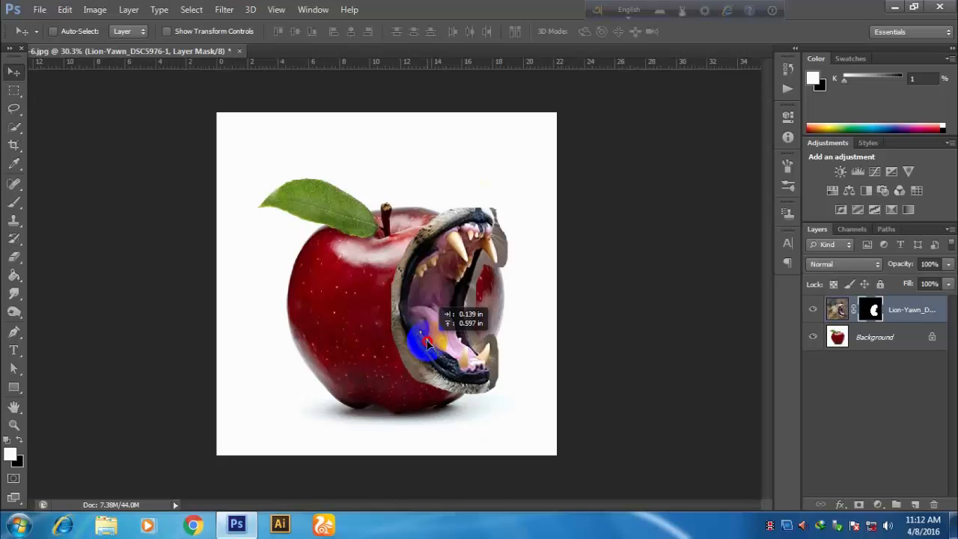
pyautogui.moveTo(428, 343); pyautogui.dragTo(427, 343)
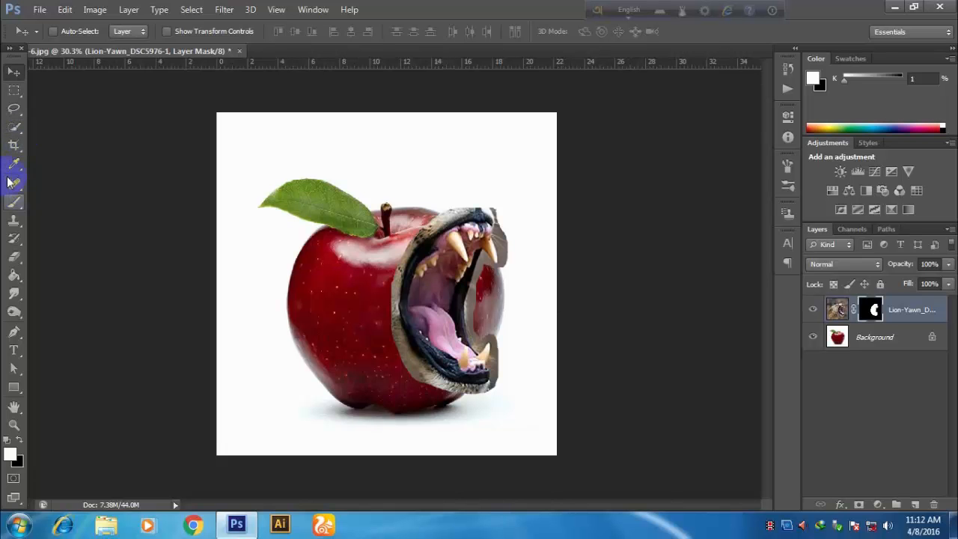
# Step: Choose the Brush tool with the soft round tip and set its flow to 38%
pyautogui.click(13, 52)
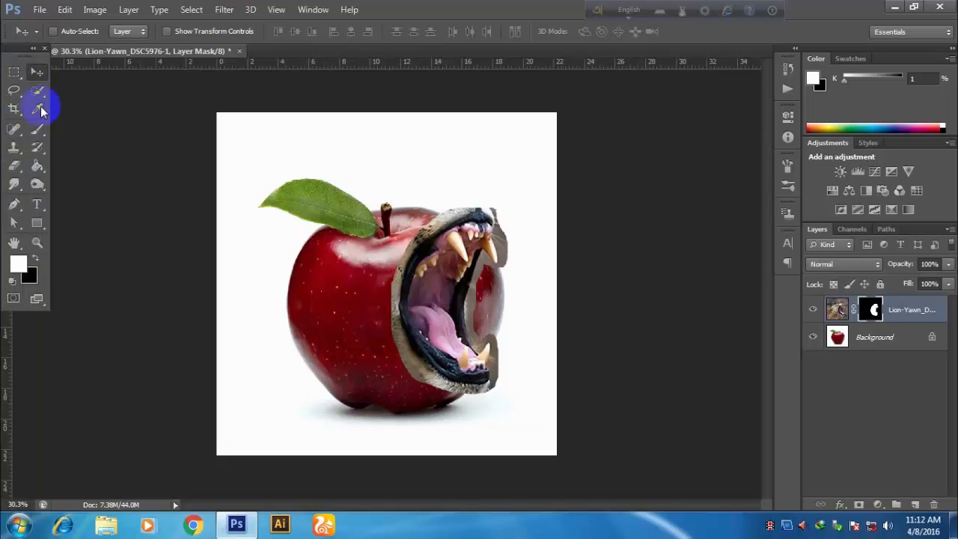
pyautogui.click(37, 129)
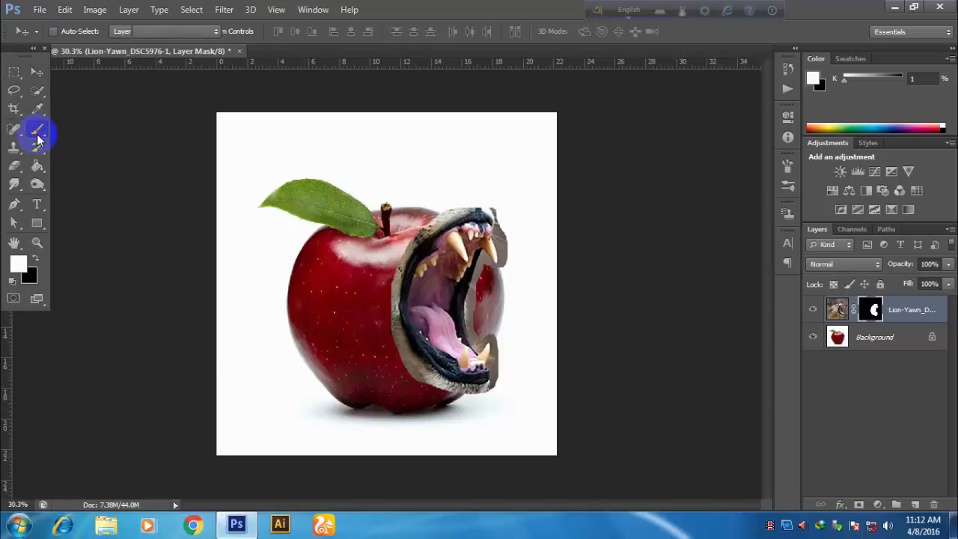
pyautogui.click(71, 31)
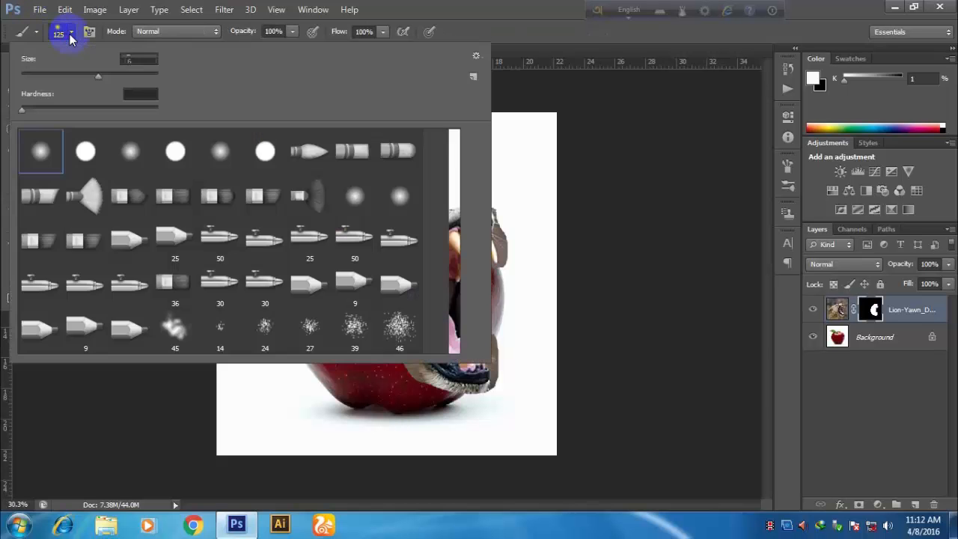
pyautogui.click(71, 32)
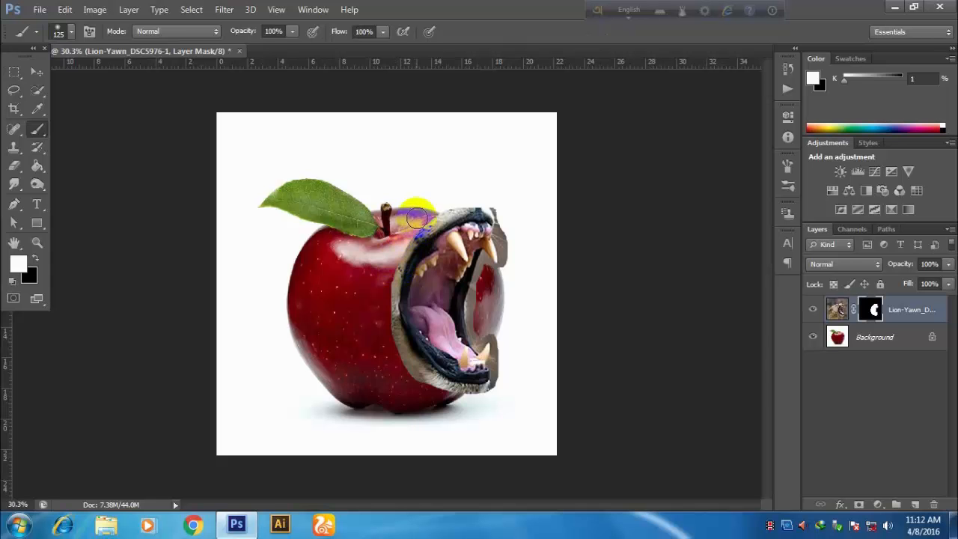
pyautogui.click(383, 32)
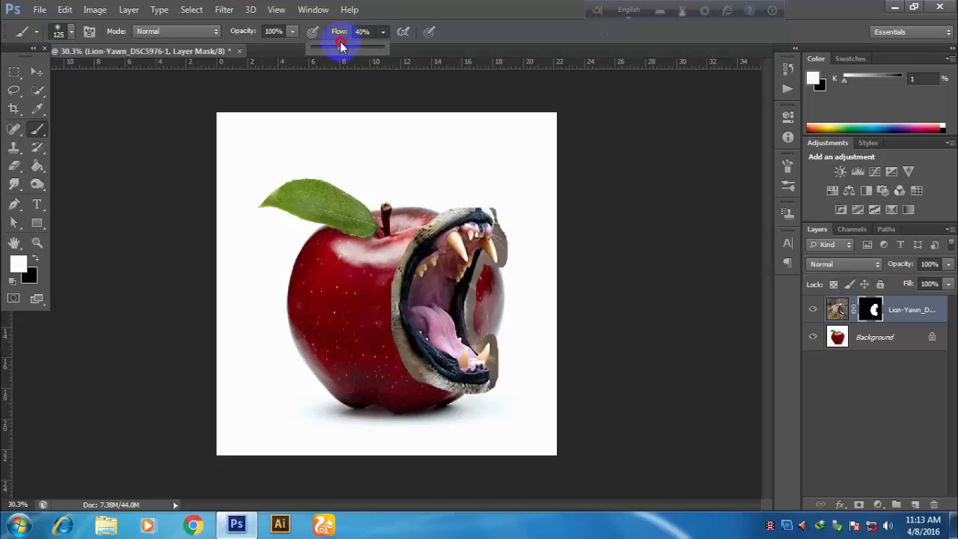
pyautogui.click(384, 34)
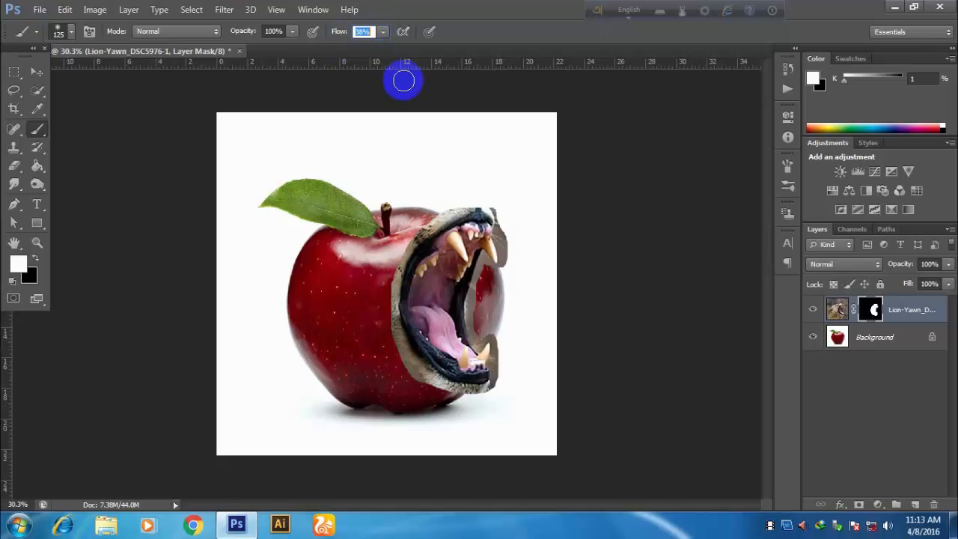
pyautogui.click(383, 32)
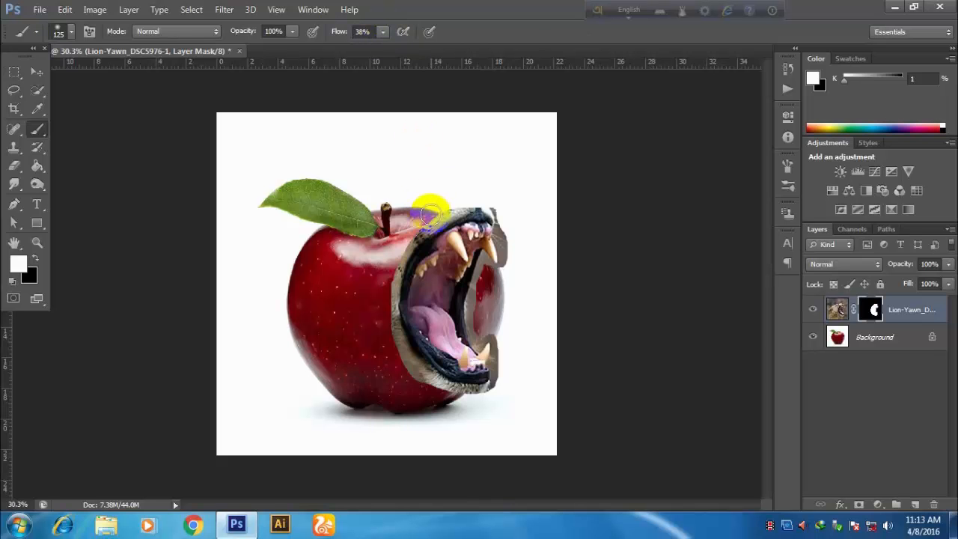
# Step: Paint black on the lion's layer mask to hide the fur along the upper-left edge of the mouth
pyautogui.moveTo(429, 215); pyautogui.dragTo(423, 223)
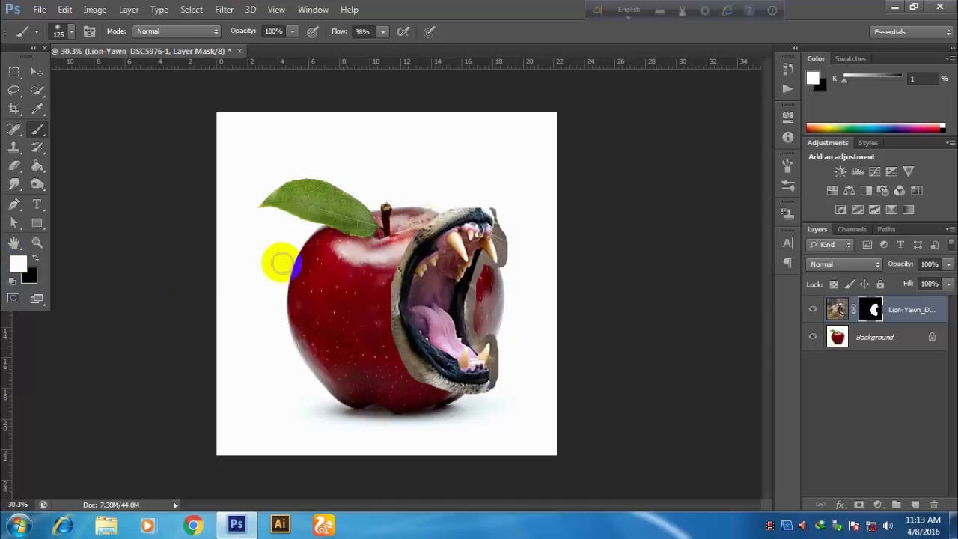
pyautogui.click(35, 257)
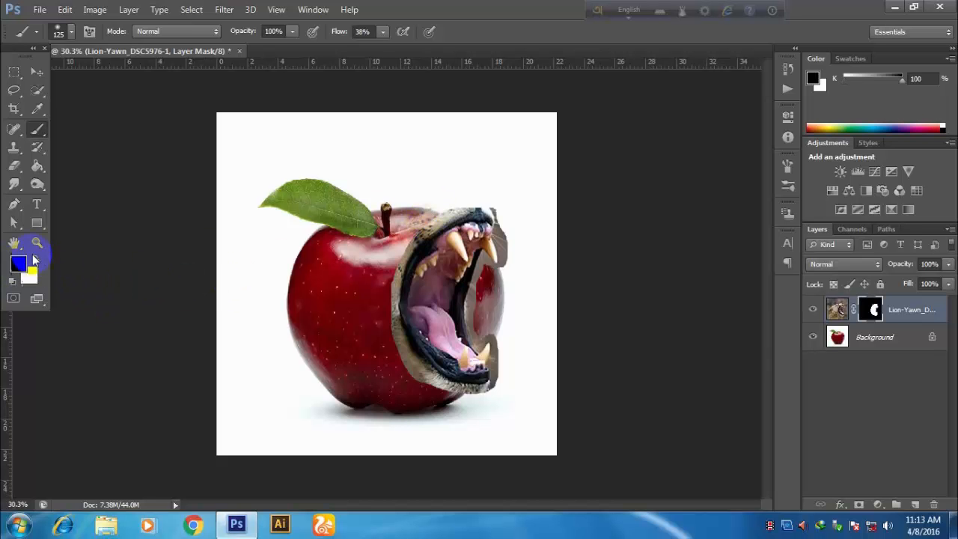
pyautogui.press('d')
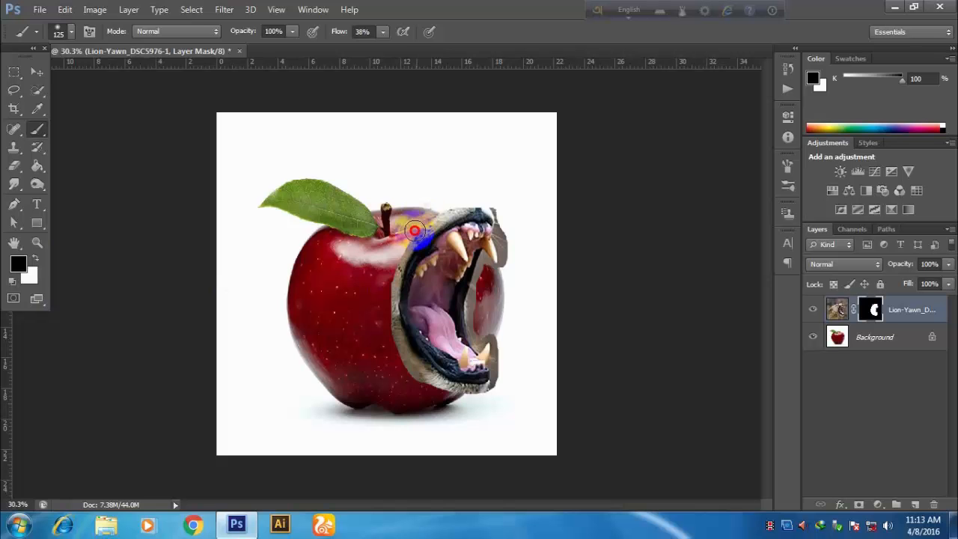
pyautogui.moveTo(415, 231)
pyautogui.mouseDown()
pyautogui.moveTo(434, 198)
pyautogui.moveTo(414, 230)
pyautogui.mouseUp()
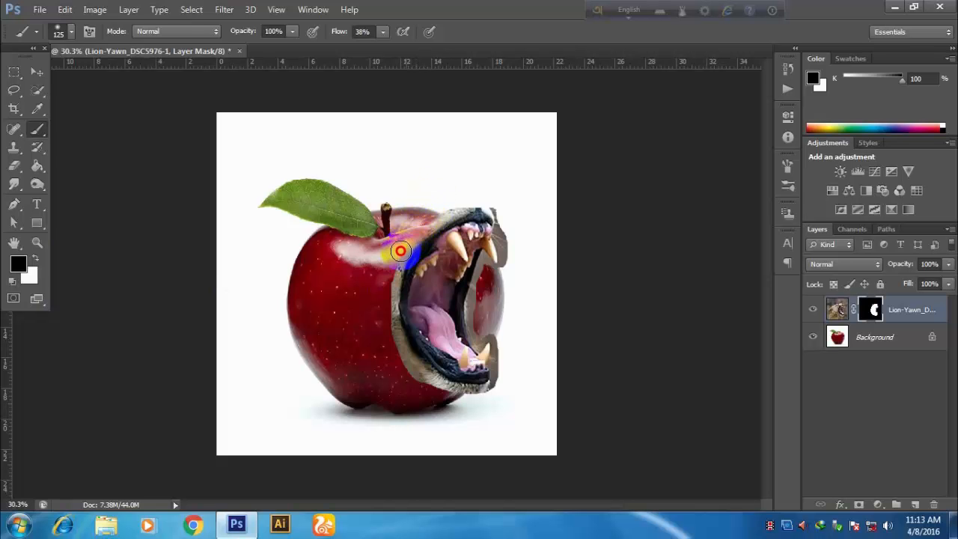
pyautogui.moveTo(395, 262)
pyautogui.mouseDown()
pyautogui.moveTo(381, 296)
pyautogui.moveTo(385, 321)
pyautogui.moveTo(391, 312)
pyautogui.mouseUp()
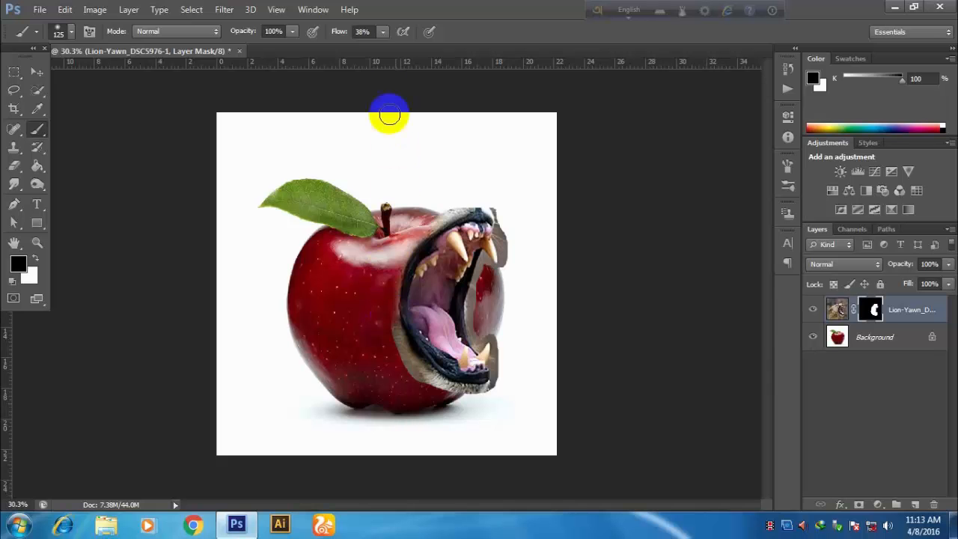
# Step: Set the brush flow to 40% and mask out the remaining fur around the mouth's outer lip, from the lower jaw to the upper lip
pyautogui.click(383, 33)
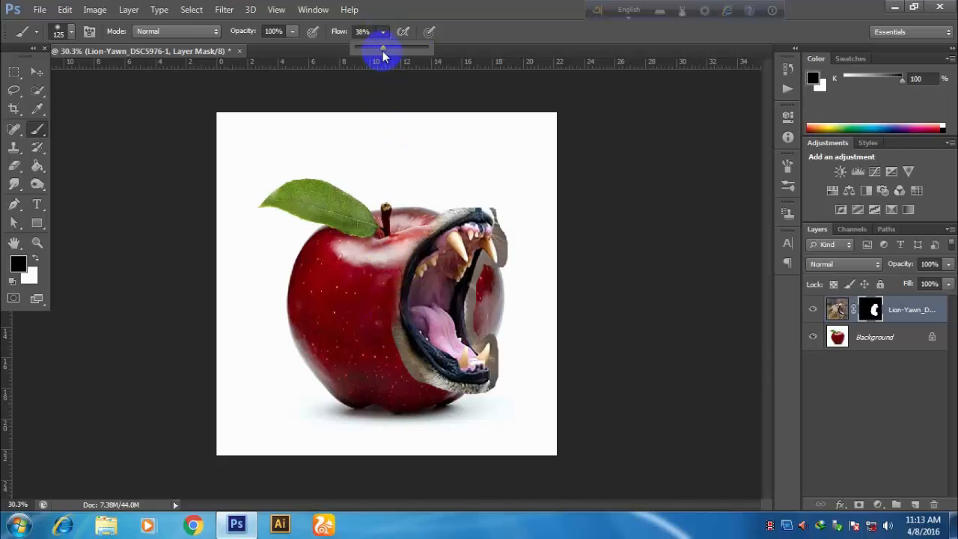
pyautogui.moveTo(383, 48); pyautogui.dragTo(384, 50)
pyautogui.click(384, 34)
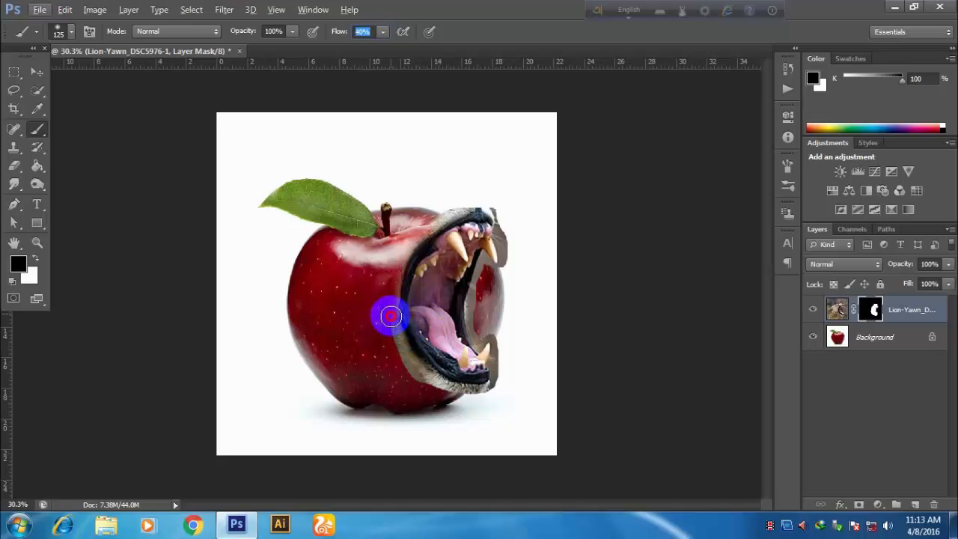
pyautogui.scroll(3, 389, 318)
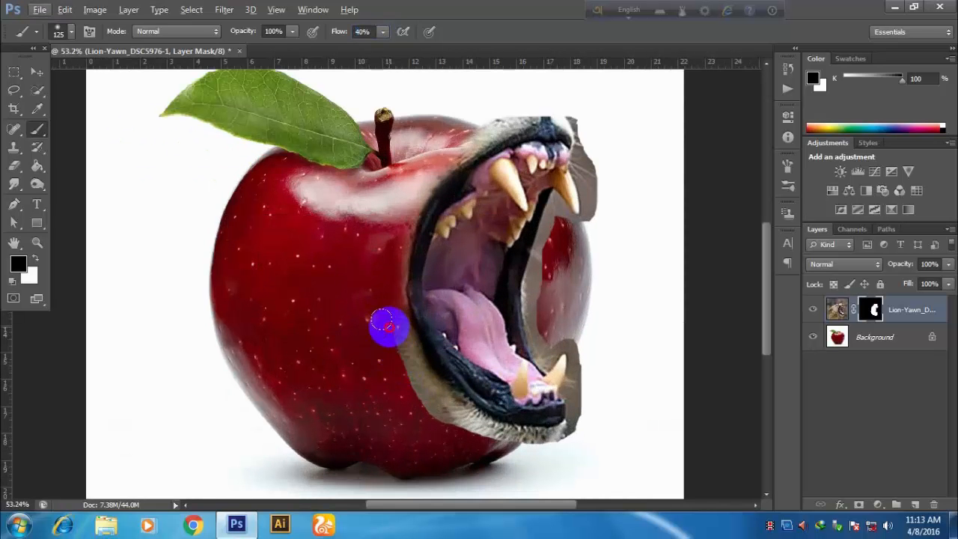
pyautogui.moveTo(386, 324)
pyautogui.mouseDown()
pyautogui.moveTo(421, 407)
pyautogui.moveTo(416, 395)
pyautogui.moveTo(446, 418)
pyautogui.moveTo(405, 390)
pyautogui.moveTo(390, 344)
pyautogui.moveTo(398, 334)
pyautogui.moveTo(382, 334)
pyautogui.moveTo(380, 301)
pyautogui.moveTo(395, 315)
pyautogui.moveTo(387, 269)
pyautogui.moveTo(399, 212)
pyautogui.moveTo(387, 275)
pyautogui.moveTo(394, 243)
pyautogui.moveTo(390, 352)
pyautogui.moveTo(431, 405)
pyautogui.moveTo(478, 438)
pyautogui.moveTo(490, 430)
pyautogui.moveTo(470, 431)
pyautogui.moveTo(547, 450)
pyautogui.moveTo(479, 426)
pyautogui.moveTo(445, 393)
pyautogui.moveTo(519, 431)
pyautogui.moveTo(478, 424)
pyautogui.moveTo(421, 365)
pyautogui.moveTo(395, 258)
pyautogui.moveTo(397, 295)
pyautogui.moveTo(398, 246)
pyautogui.mouseUp()
pyautogui.scroll(3, 484, 226)
pyautogui.moveTo(484, 226)
pyautogui.mouseDown()
pyautogui.moveTo(492, 240)
pyautogui.moveTo(518, 228)
pyautogui.moveTo(463, 246)
pyautogui.moveTo(394, 312)
pyautogui.moveTo(384, 306)
pyautogui.moveTo(442, 242)
pyautogui.moveTo(524, 214)
pyautogui.moveTo(492, 218)
pyautogui.mouseUp()
pyautogui.scroll(-3, 416, 263)
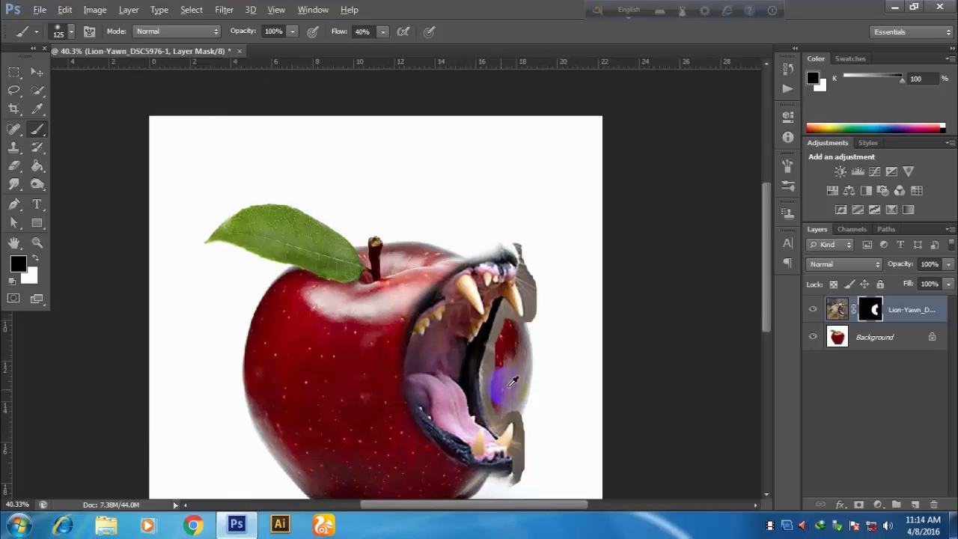
# Step: Draw a closed Pen path around the leftover fur right of the mouth, following the fangs and the inner dark lip
pyautogui.press('p')
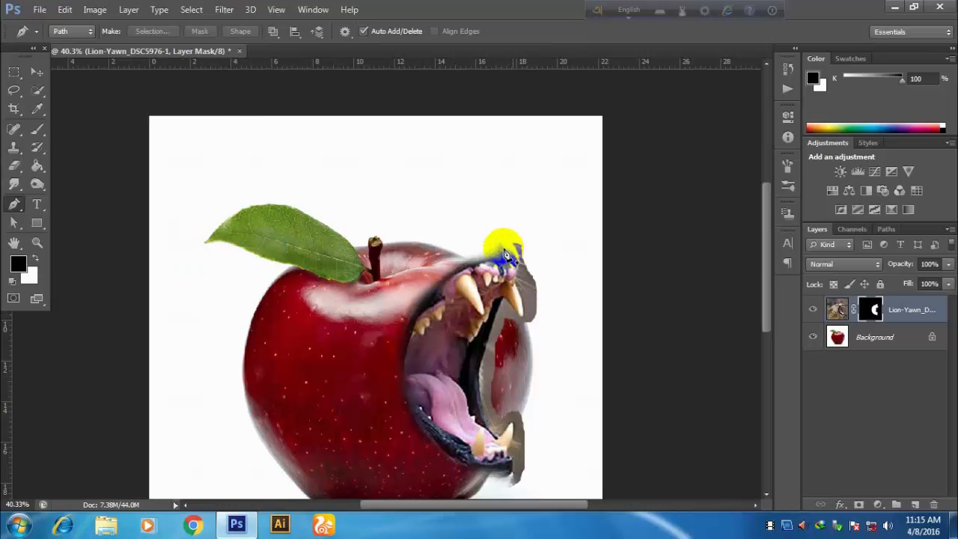
pyautogui.click(505, 250)
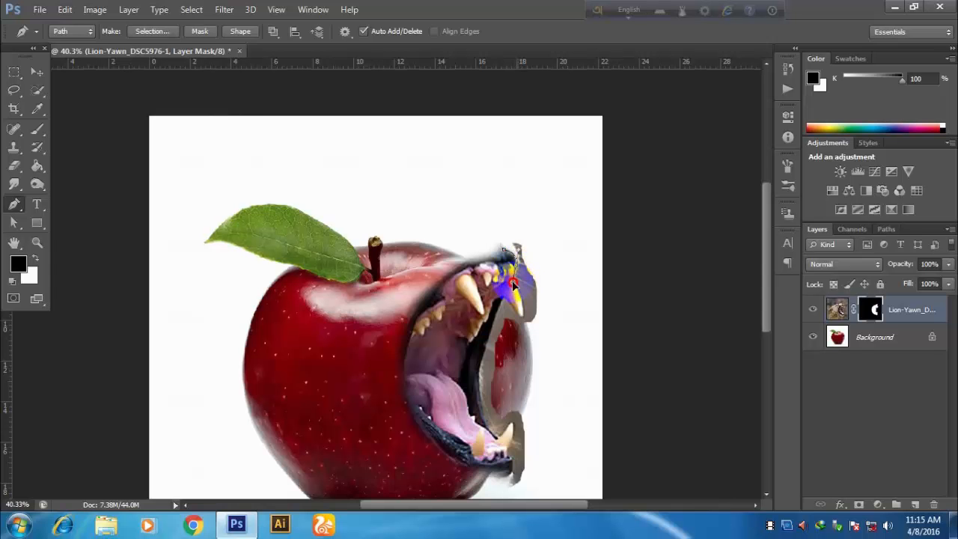
pyautogui.click(520, 270)
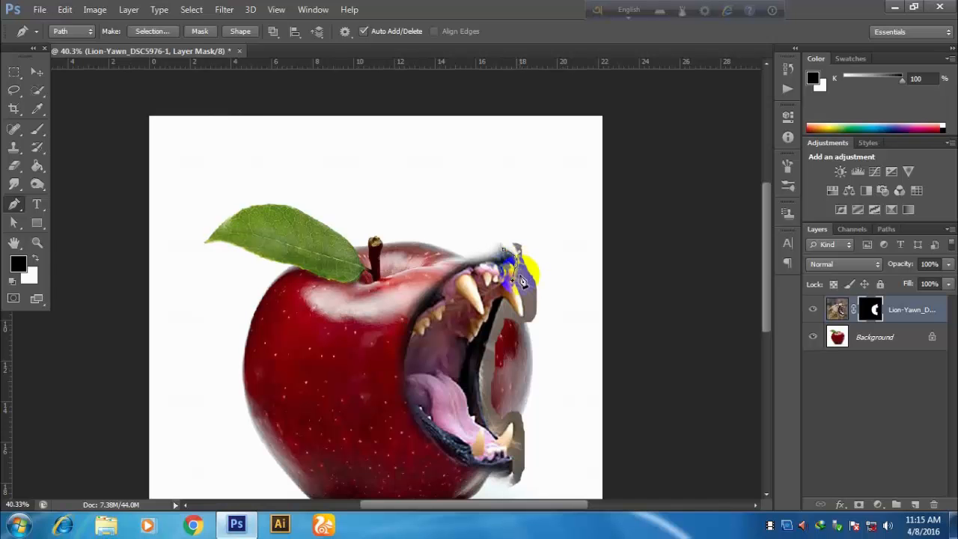
pyautogui.click(526, 313)
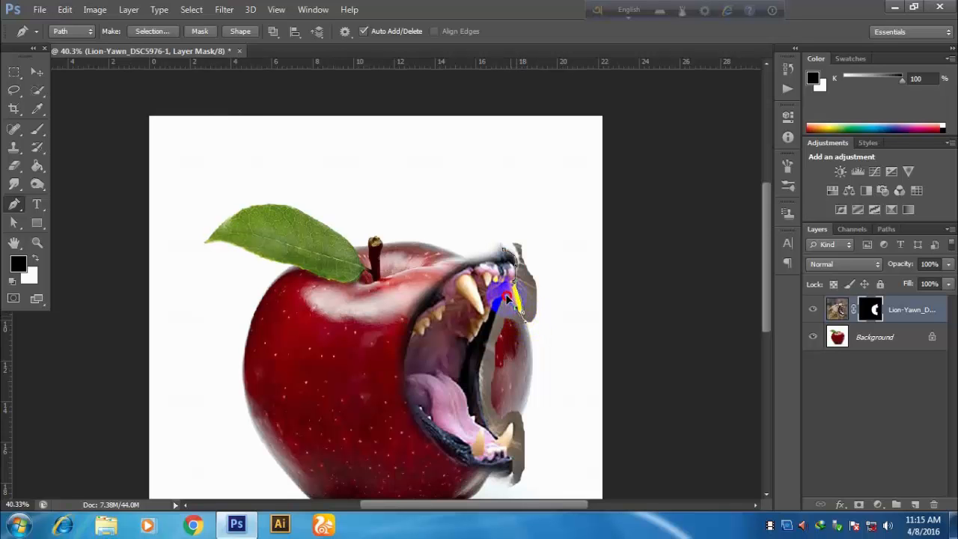
pyautogui.moveTo(509, 295); pyautogui.dragTo(510, 297)
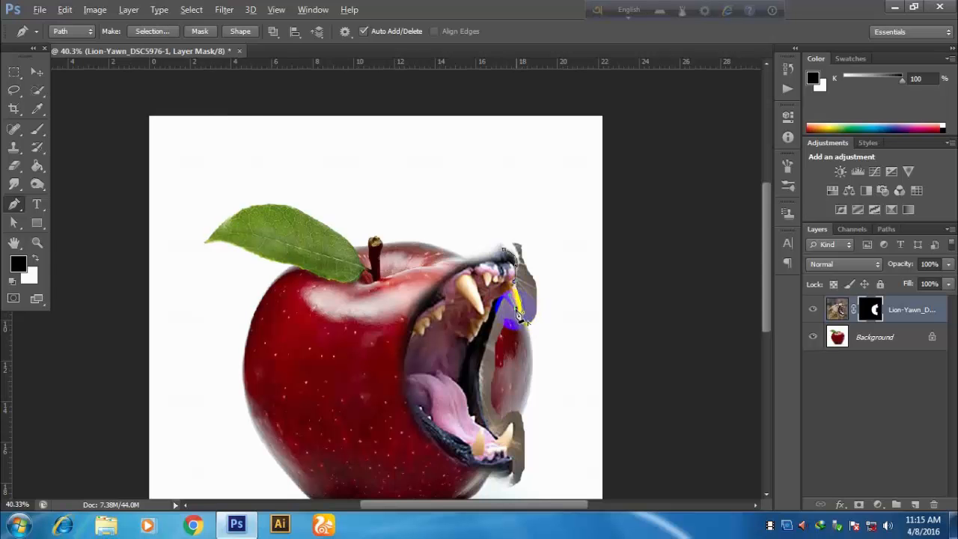
pyautogui.click(485, 341)
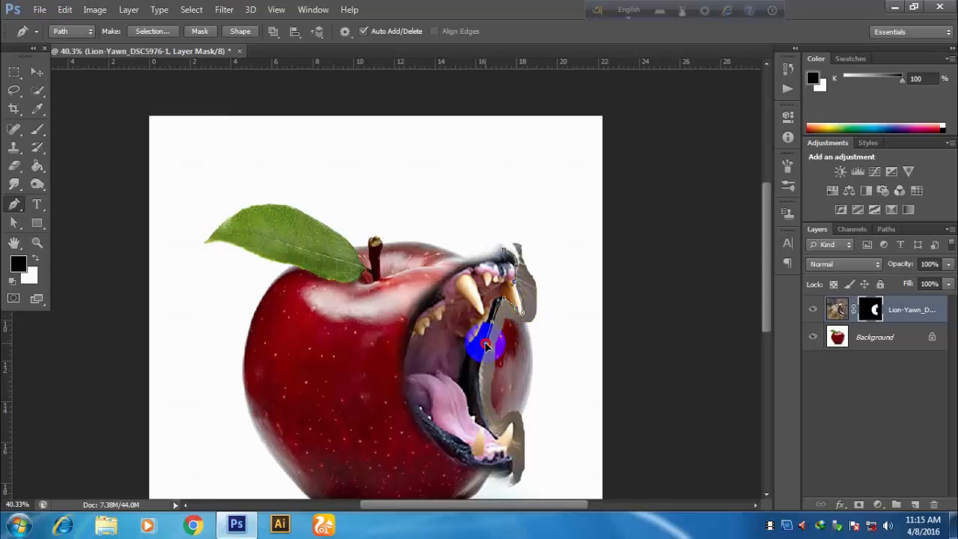
pyautogui.scroll(-2, 499, 366)
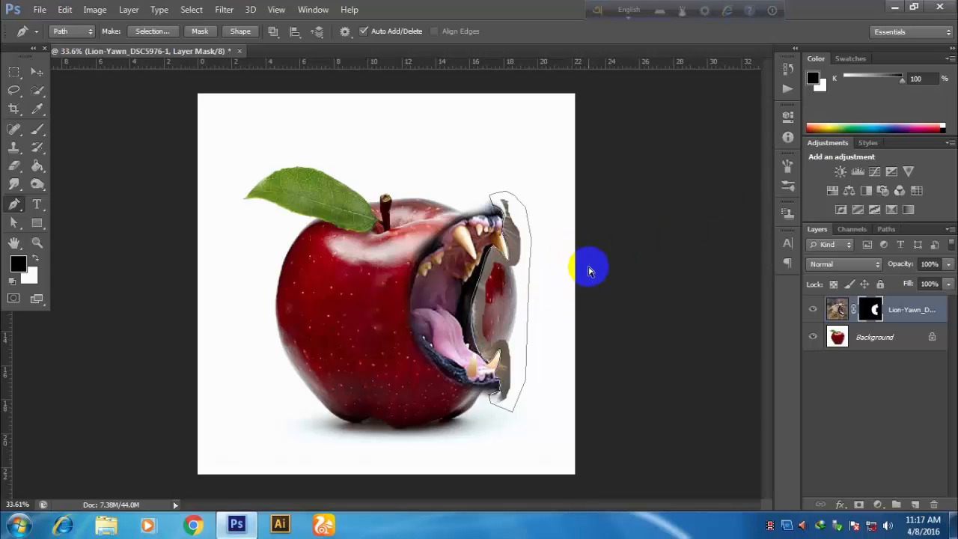
# Step: Convert the path to a selection, fill it with the black background colour on the layer mask, and deselect
pyautogui.hotkey('ctrl', 'Return')
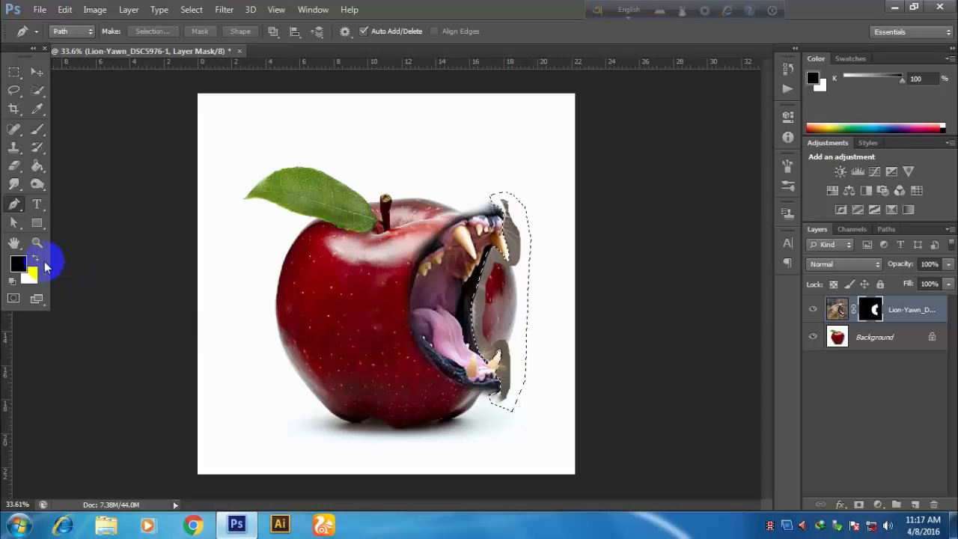
pyautogui.click(36, 259)
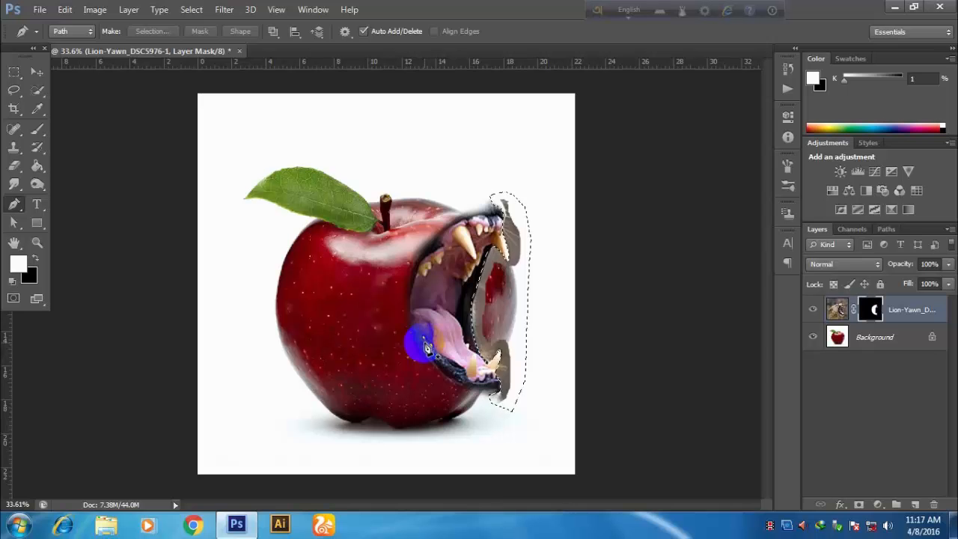
pyautogui.press('Delete')
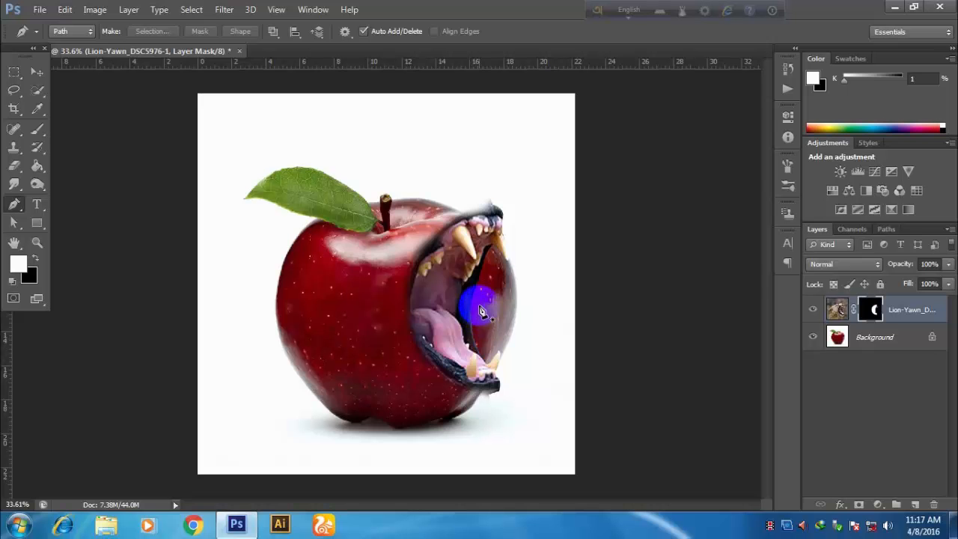
# Step: Brush black on the layer mask to soften the remaining pale edges around the upper and lower lips
pyautogui.click(36, 130)
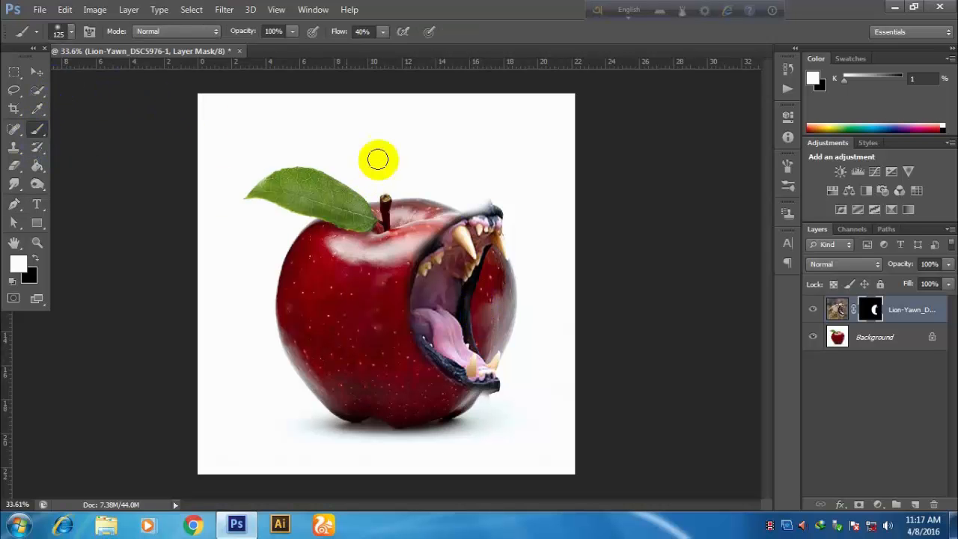
pyautogui.scroll(3, 501, 196)
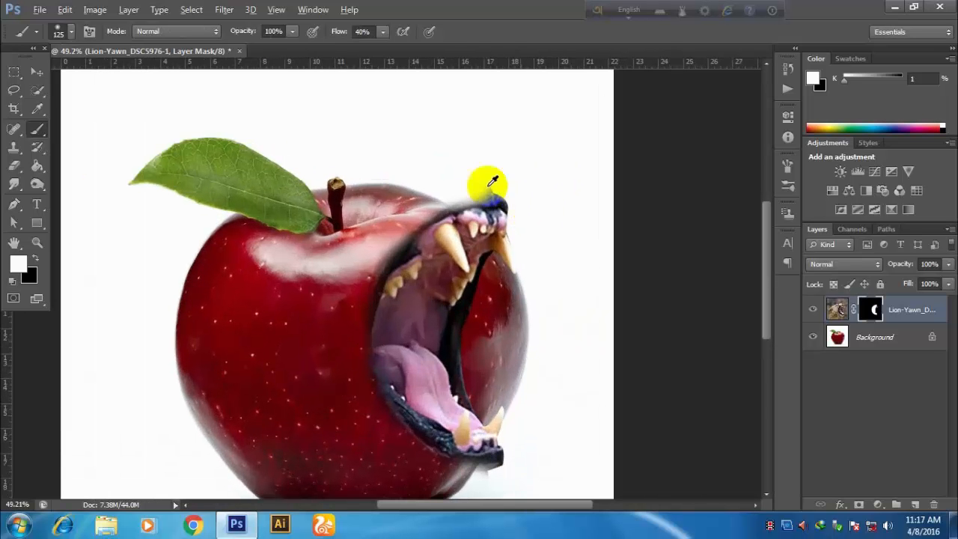
pyautogui.moveTo(472, 176); pyautogui.dragTo(483, 170)
pyautogui.hotkey('ctrl', 'z')
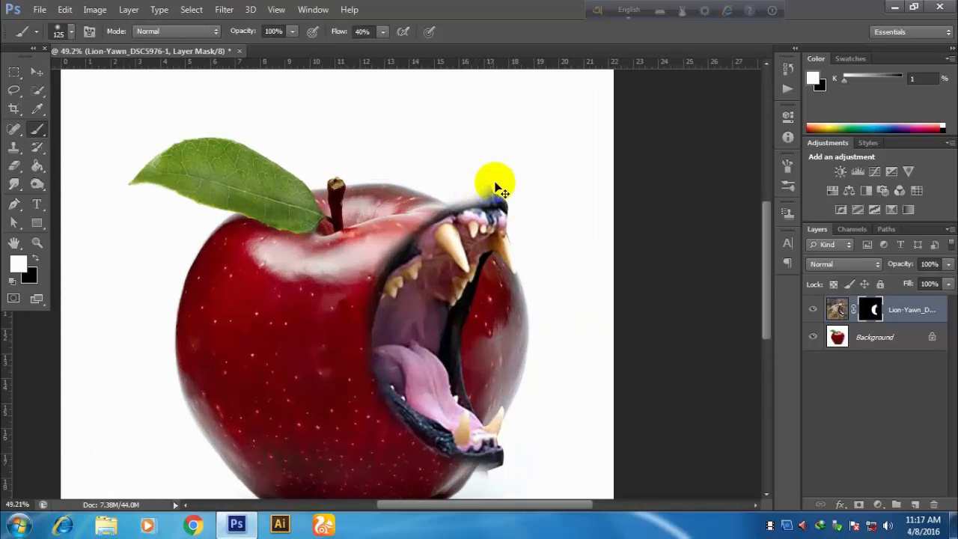
pyautogui.click(37, 258)
pyautogui.moveTo(514, 181)
pyautogui.mouseDown()
pyautogui.moveTo(483, 184)
pyautogui.moveTo(496, 179)
pyautogui.moveTo(479, 174)
pyautogui.moveTo(506, 182)
pyautogui.moveTo(458, 184)
pyautogui.moveTo(411, 209)
pyautogui.mouseUp()
pyautogui.moveTo(421, 331); pyautogui.dragTo(374, 217)
pyautogui.moveTo(431, 368); pyautogui.dragTo(453, 366)
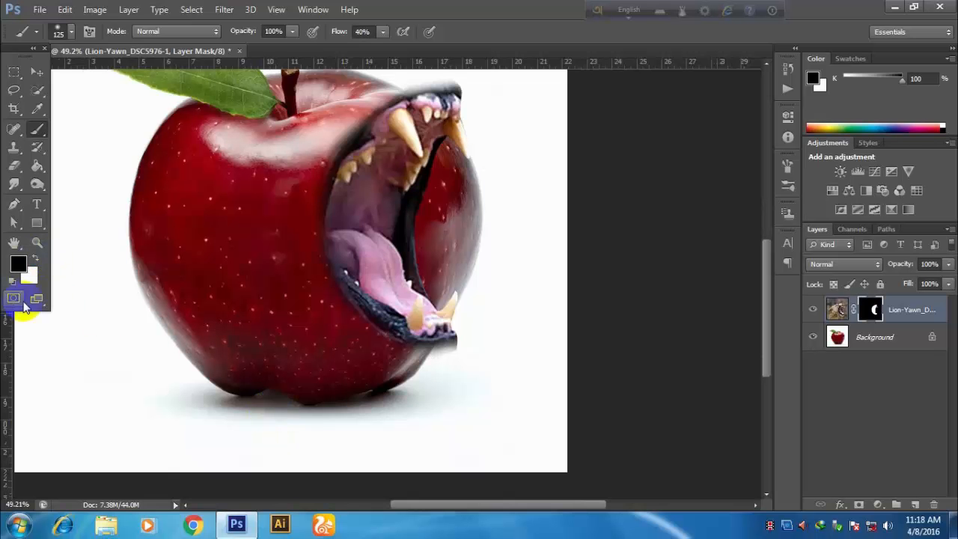
pyautogui.scroll(-3, 304, 293)
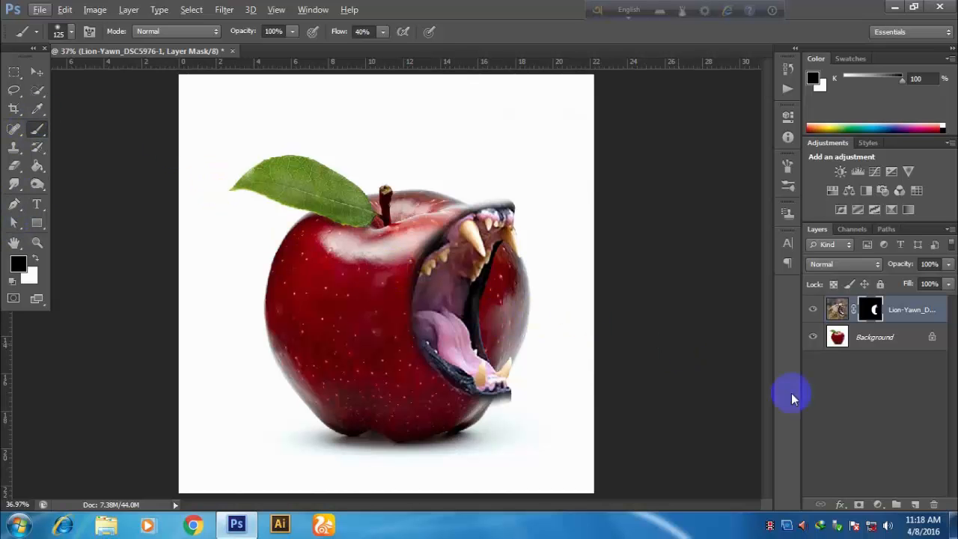
# Step: Duplicate the Background layer twice, delete the original Background, and select Background copy 2
pyautogui.click(887, 336)
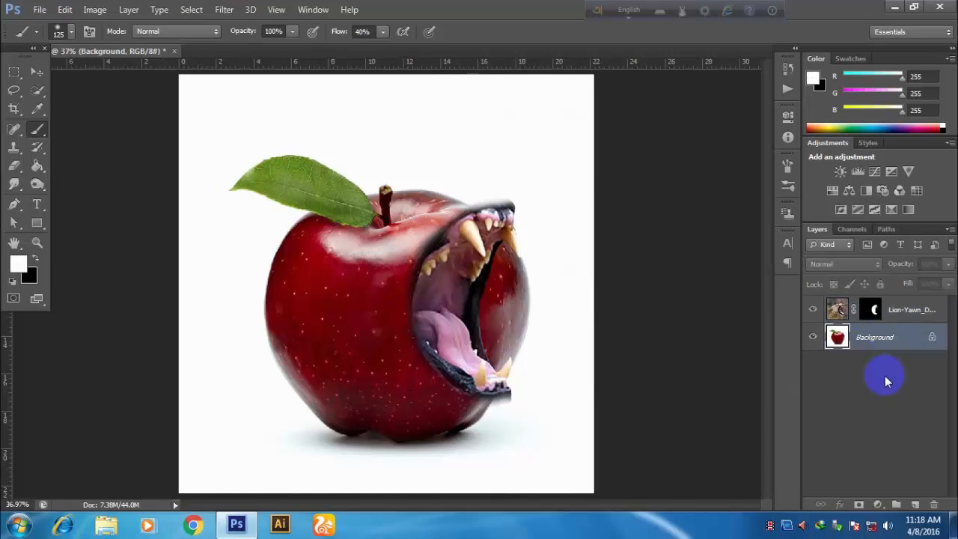
pyautogui.hotkey('ctrl', 'j')
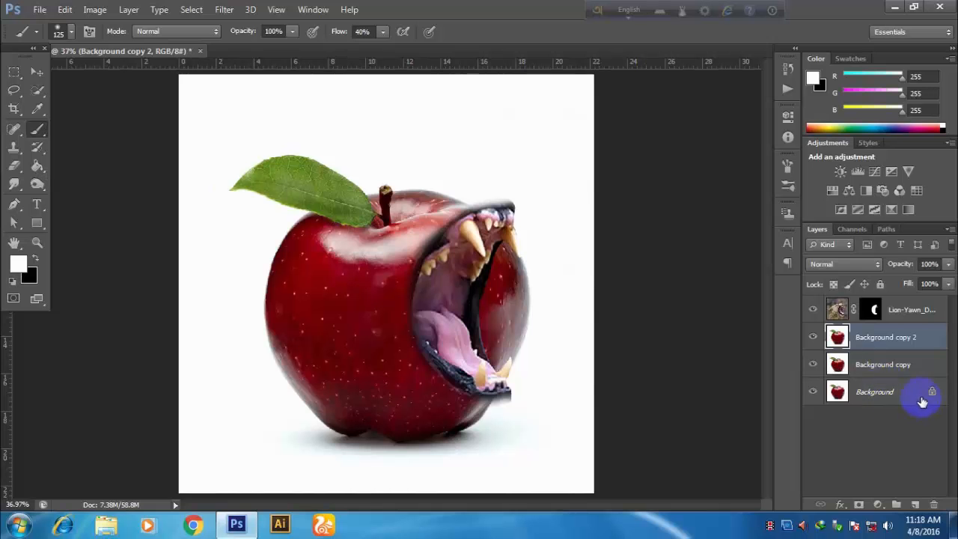
pyautogui.click(919, 394)
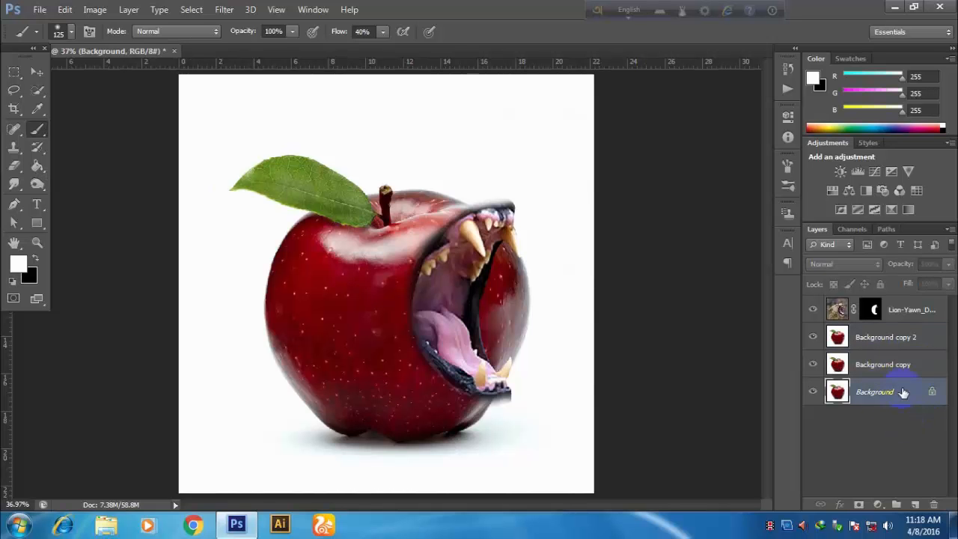
pyautogui.press('Delete')
pyautogui.click(901, 335)
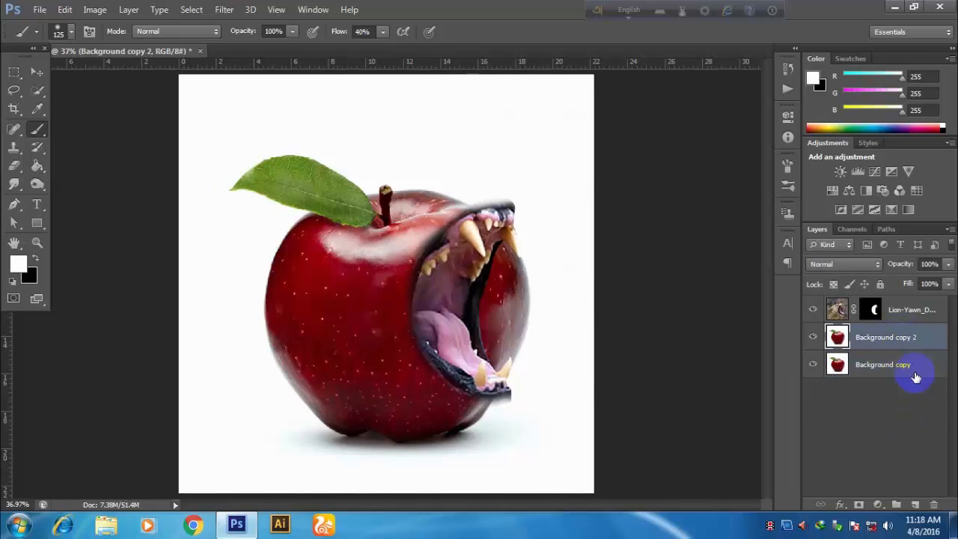
# Step: Rename the Background copy 2 layer to front and the Background copy layer to back
pyautogui.doubleClick(889, 337)
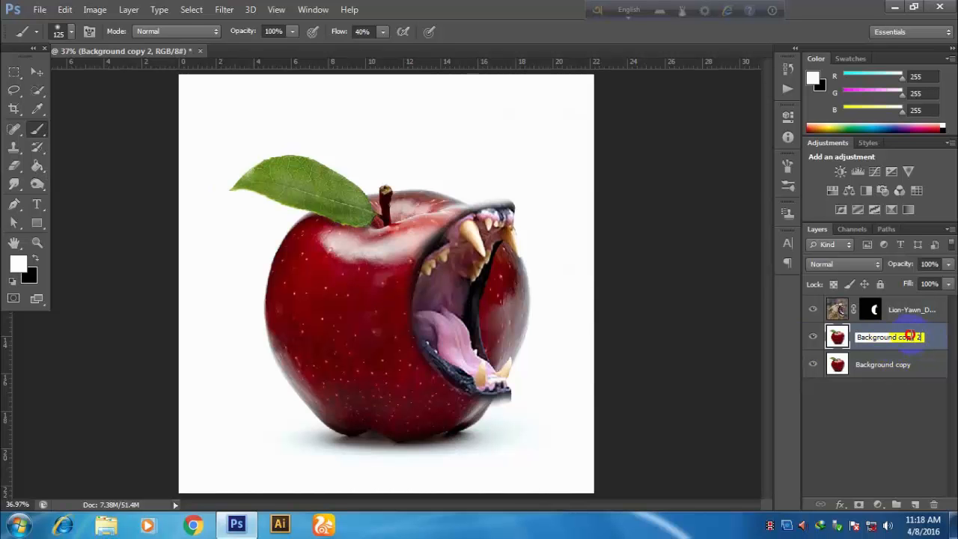
pyautogui.write('fr')
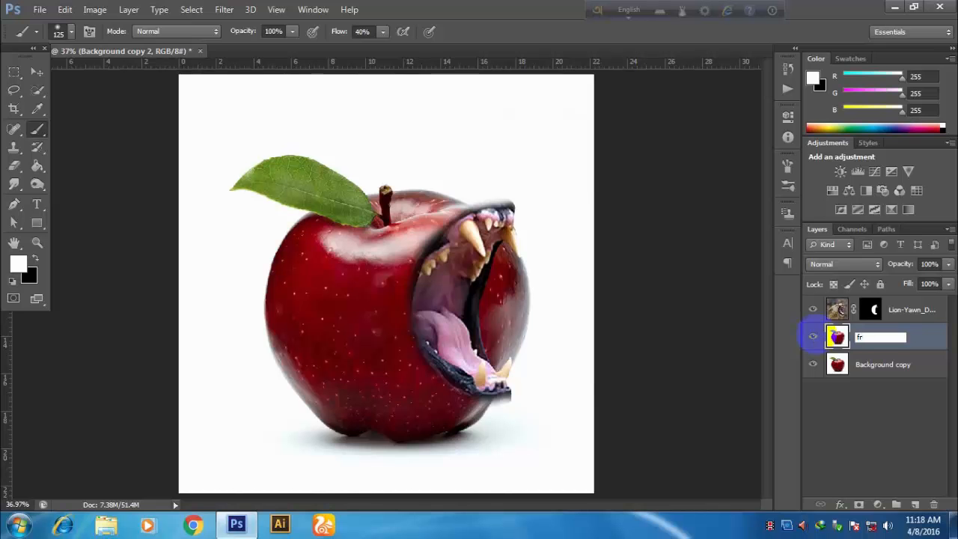
pyautogui.write('ont')
pyautogui.press('Return')
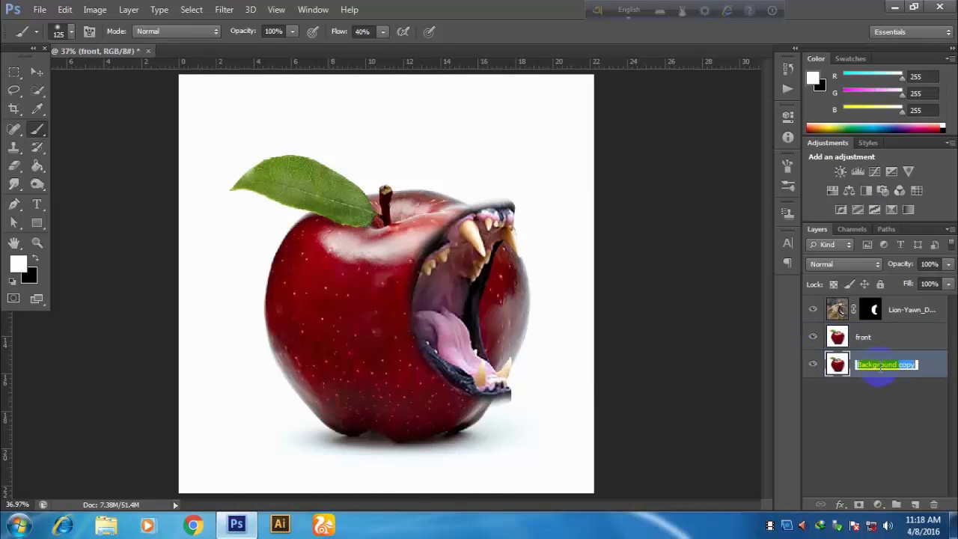
pyautogui.doubleClick(882, 364)
pyautogui.write('b')
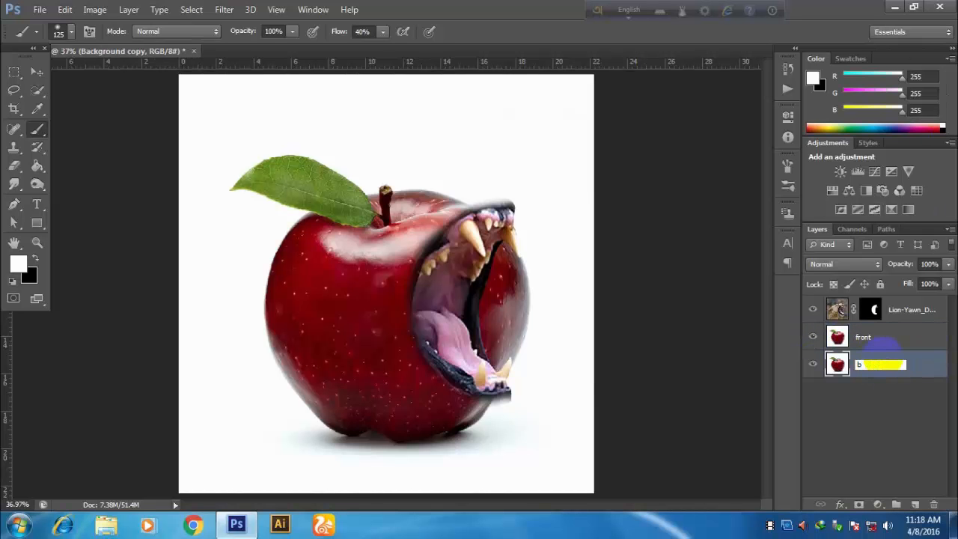
pyautogui.write('ack')
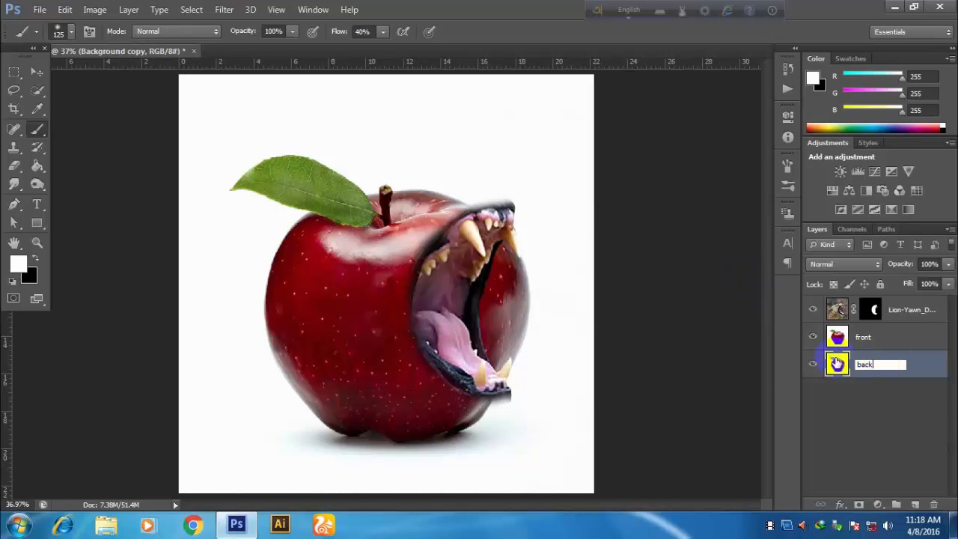
pyautogui.click(838, 364)
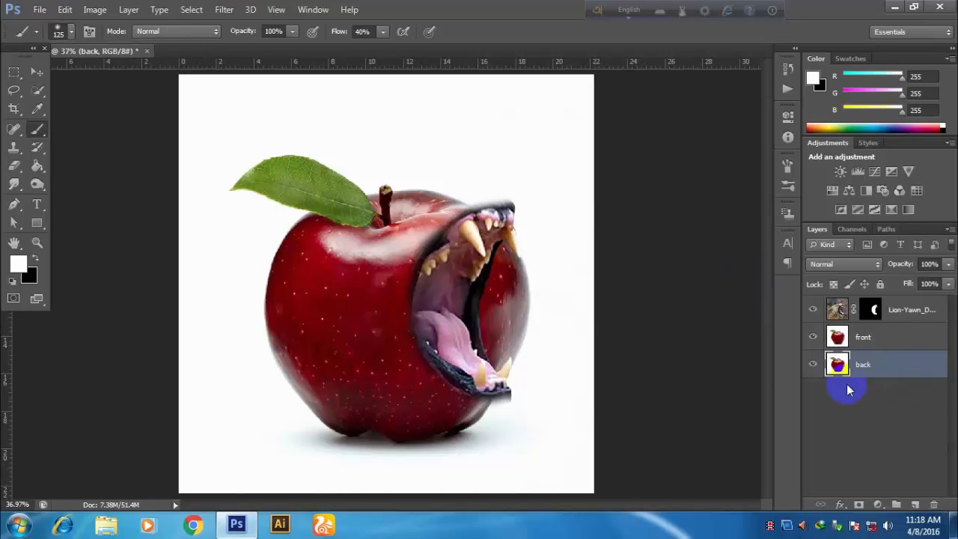
# Step: Add a white layer mask to both the front and the back apple layers
pyautogui.click(878, 343)
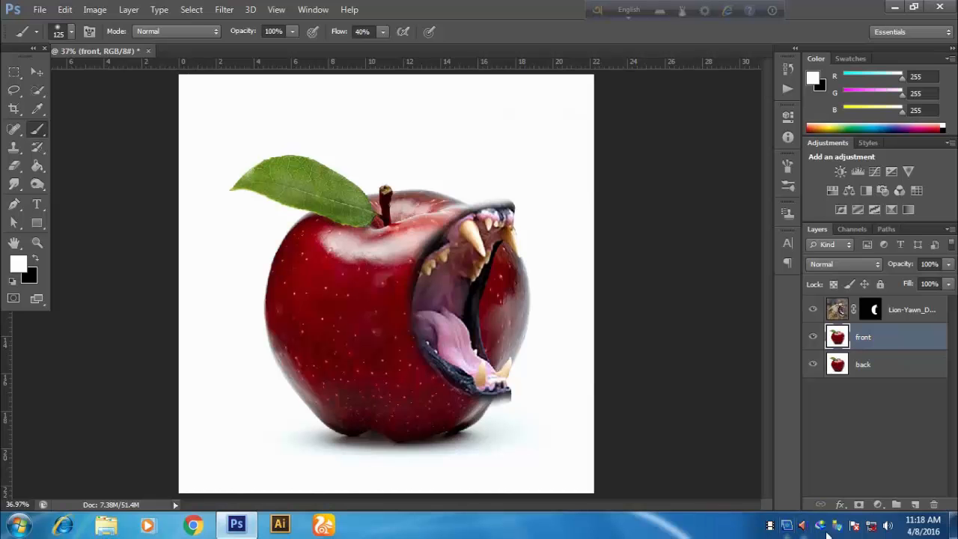
pyautogui.click(858, 505)
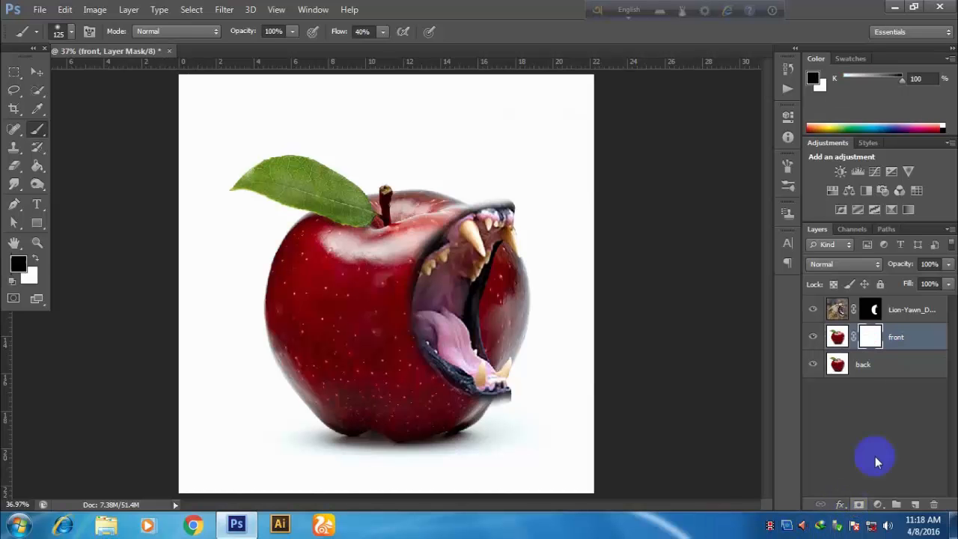
pyautogui.click(864, 374)
pyautogui.click(858, 505)
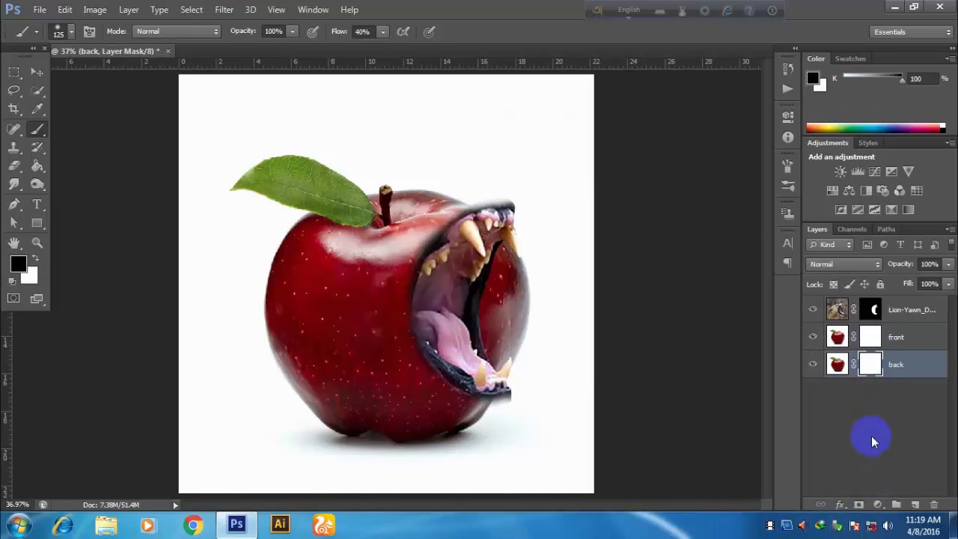
# Step: On the front layer's image, draw a Lasso selection around the upper jaw and the apple's rim right of the stem
pyautogui.click(891, 337)
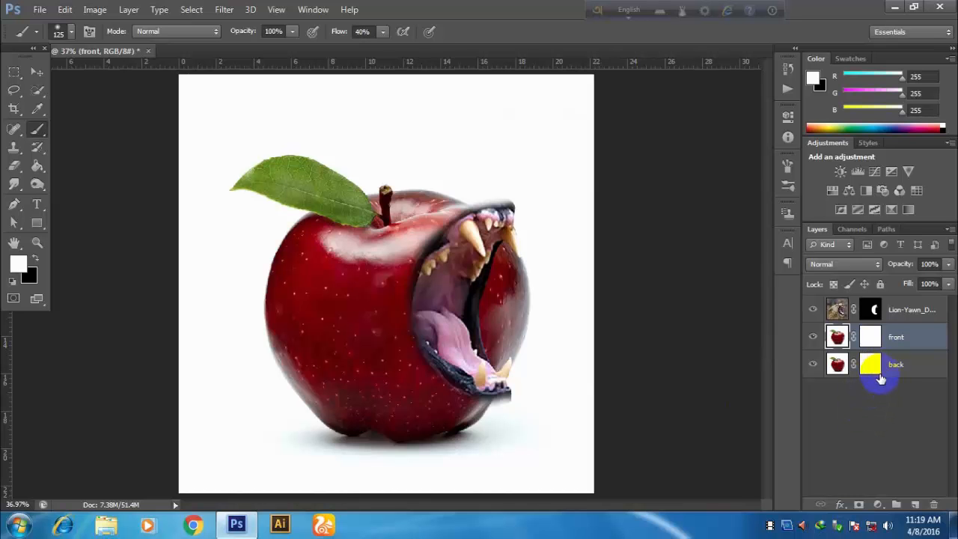
pyautogui.moveTo(881, 378); pyautogui.dragTo(882, 338)
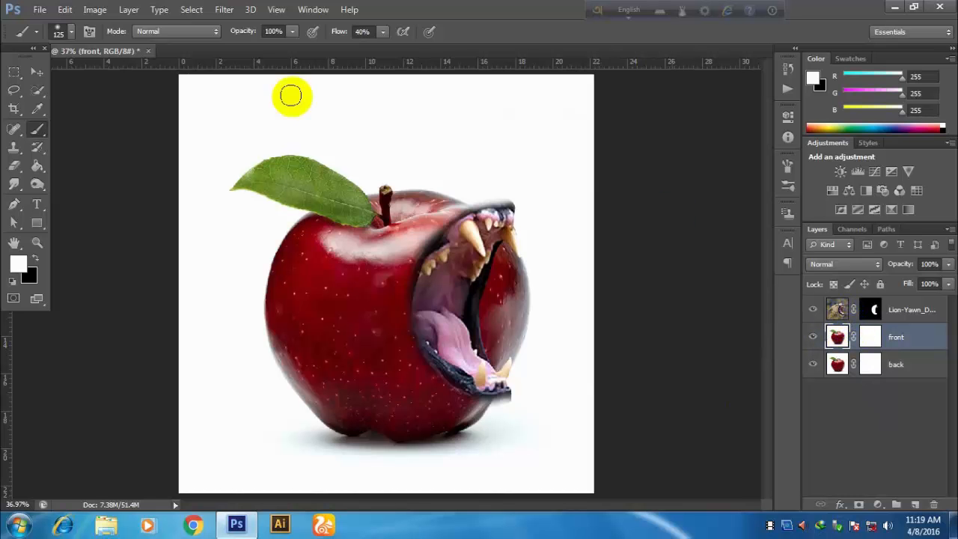
pyautogui.click(11, 91)
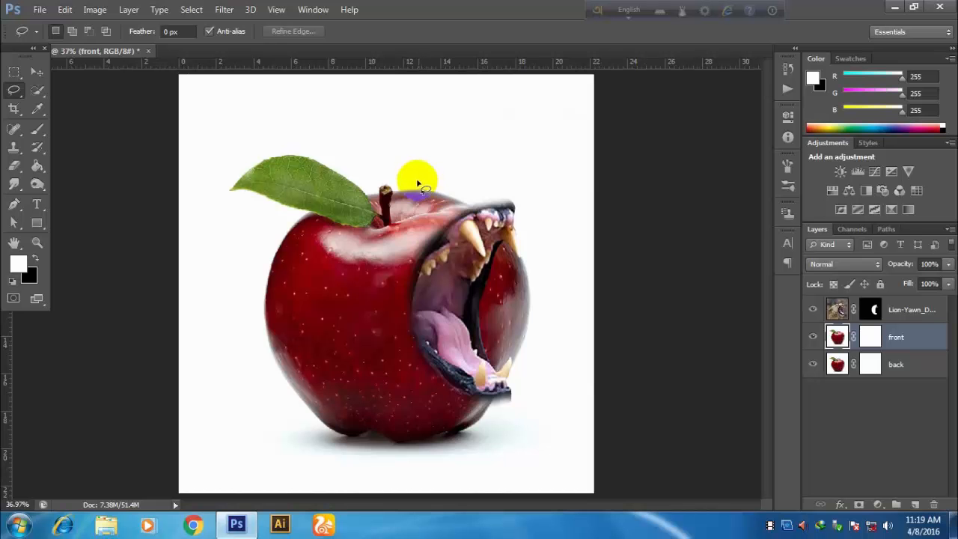
pyautogui.moveTo(417, 183)
pyautogui.mouseDown()
pyautogui.moveTo(391, 234)
pyautogui.moveTo(393, 256)
pyautogui.moveTo(428, 284)
pyautogui.moveTo(491, 253)
pyautogui.moveTo(525, 219)
pyautogui.moveTo(518, 183)
pyautogui.moveTo(443, 186)
pyautogui.mouseUp()
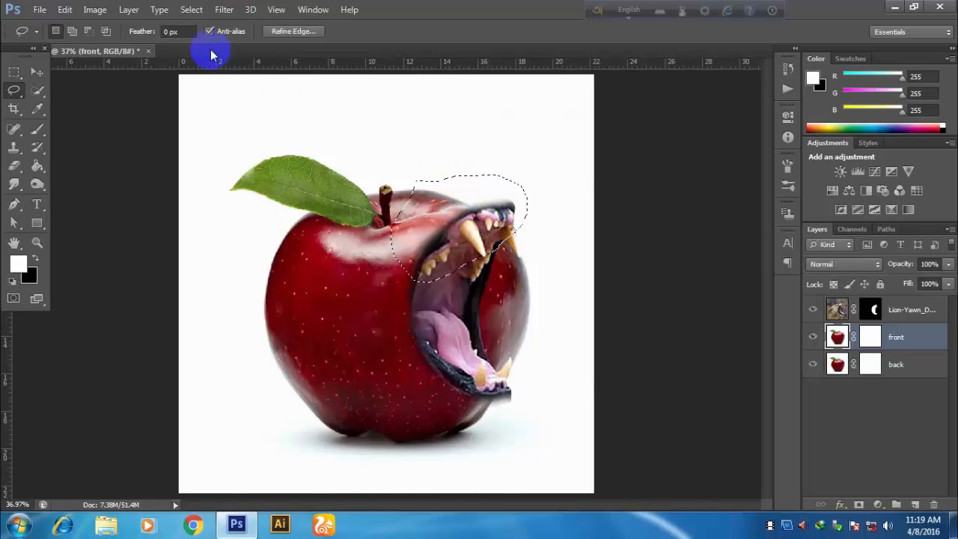
# Step: Warp the selected apple area upward so its skin covers the upper lip and the rim stays smooth, apply it and deselect
pyautogui.click(65, 9)
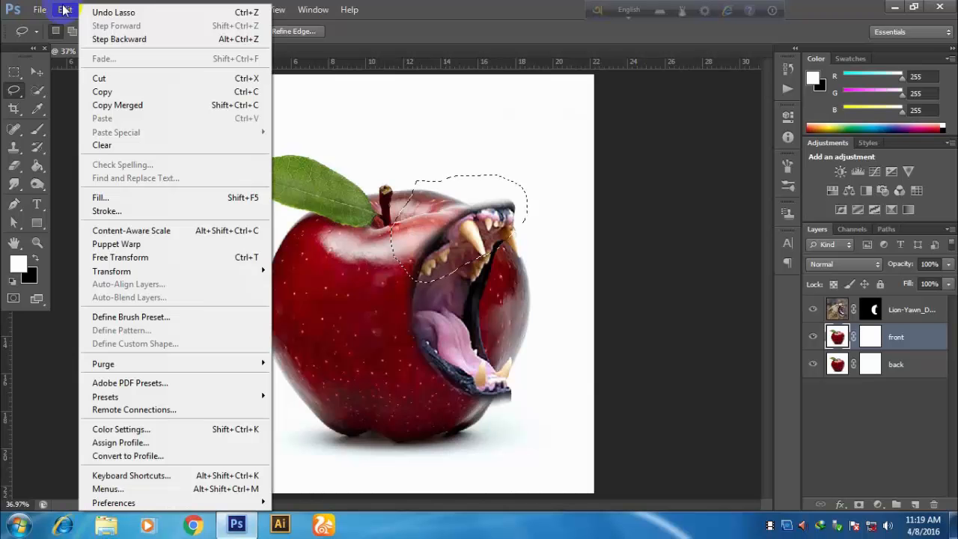
pyautogui.moveTo(162, 272)
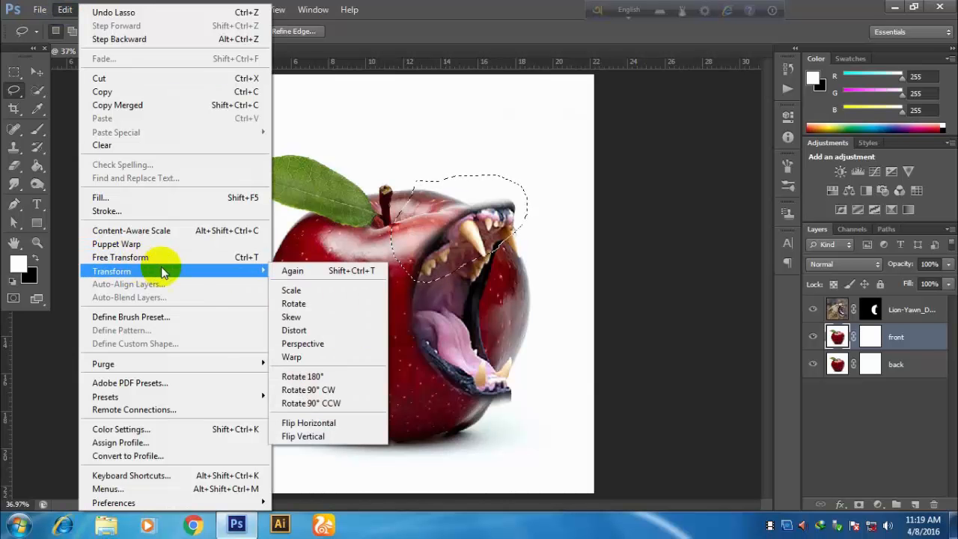
pyautogui.click(312, 357)
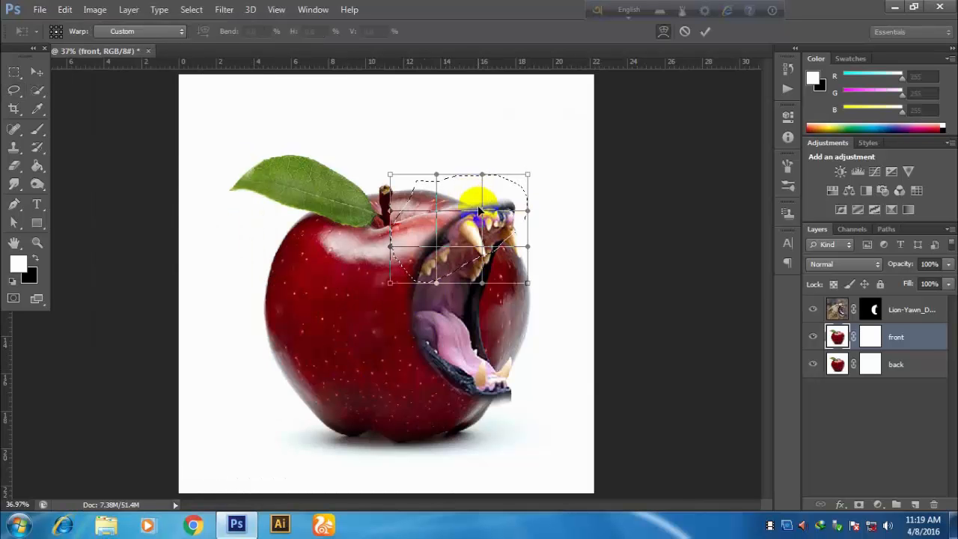
pyautogui.moveTo(479, 216); pyautogui.dragTo(490, 194)
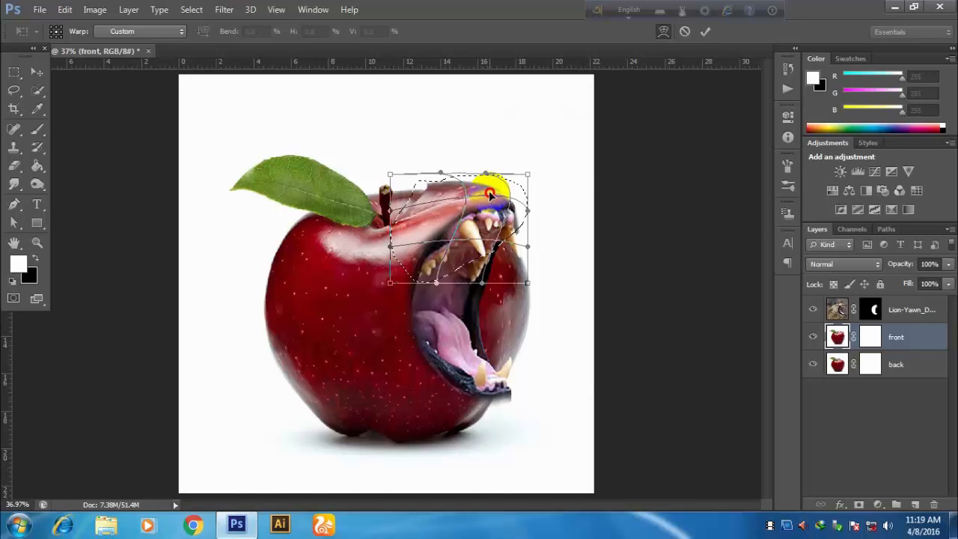
pyautogui.moveTo(489, 196); pyautogui.dragTo(432, 201)
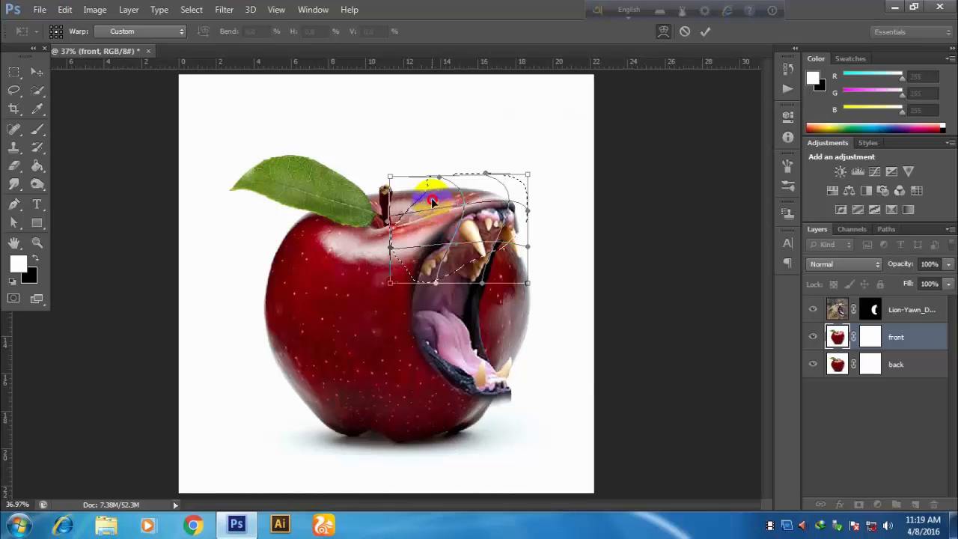
pyautogui.moveTo(431, 199); pyautogui.dragTo(432, 196)
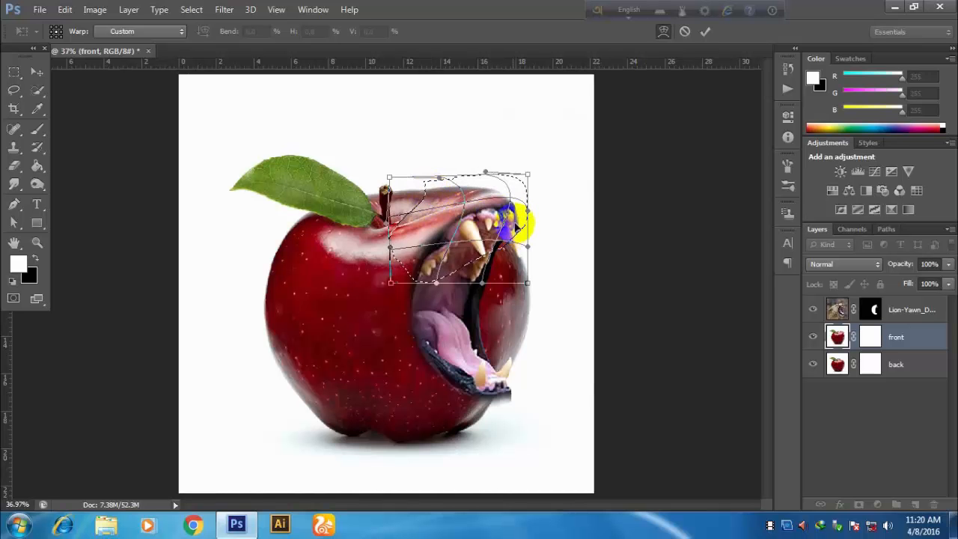
pyautogui.click(707, 35)
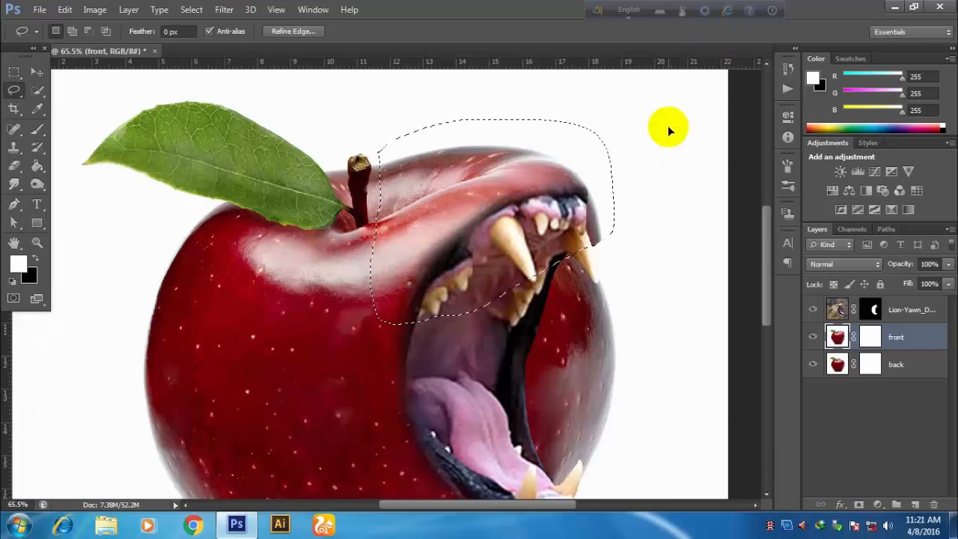
pyautogui.hotkey('ctrl', 'd')
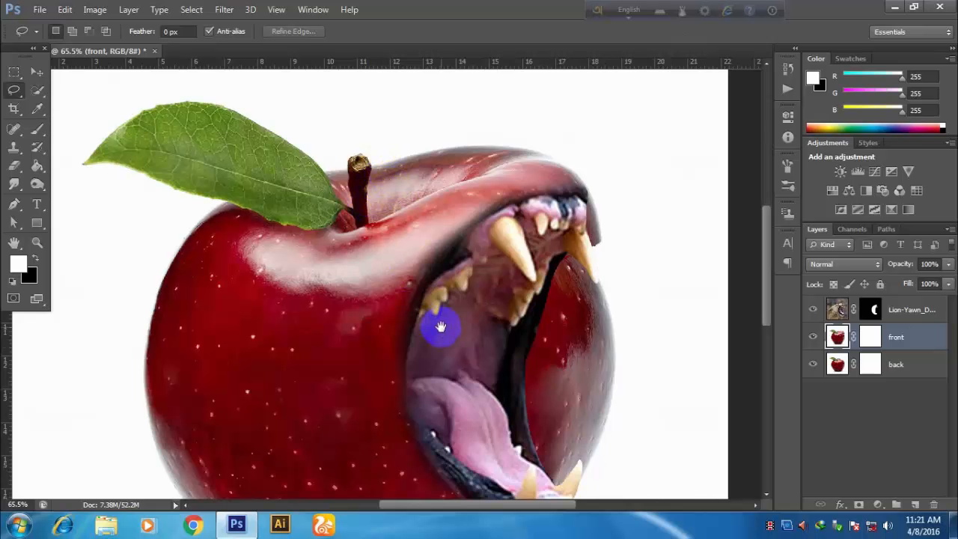
# Step: Lasso the apple area around the lower jaw and warp its skin outward beneath the lower lip
pyautogui.moveTo(475, 316); pyautogui.dragTo(511, 133)
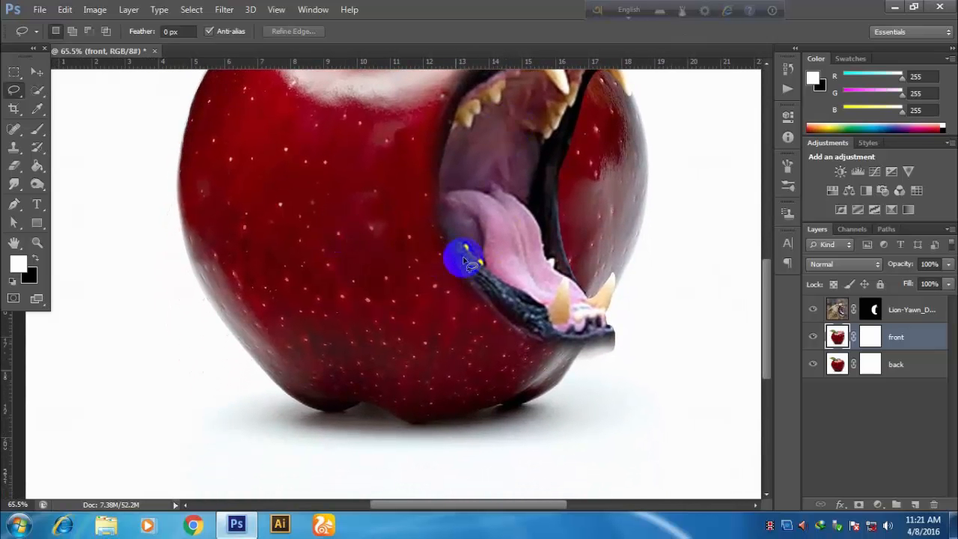
pyautogui.moveTo(478, 259)
pyautogui.mouseDown()
pyautogui.moveTo(445, 332)
pyautogui.moveTo(498, 404)
pyautogui.moveTo(594, 387)
pyautogui.moveTo(627, 326)
pyautogui.moveTo(620, 283)
pyautogui.moveTo(580, 264)
pyautogui.moveTo(524, 262)
pyautogui.mouseUp()
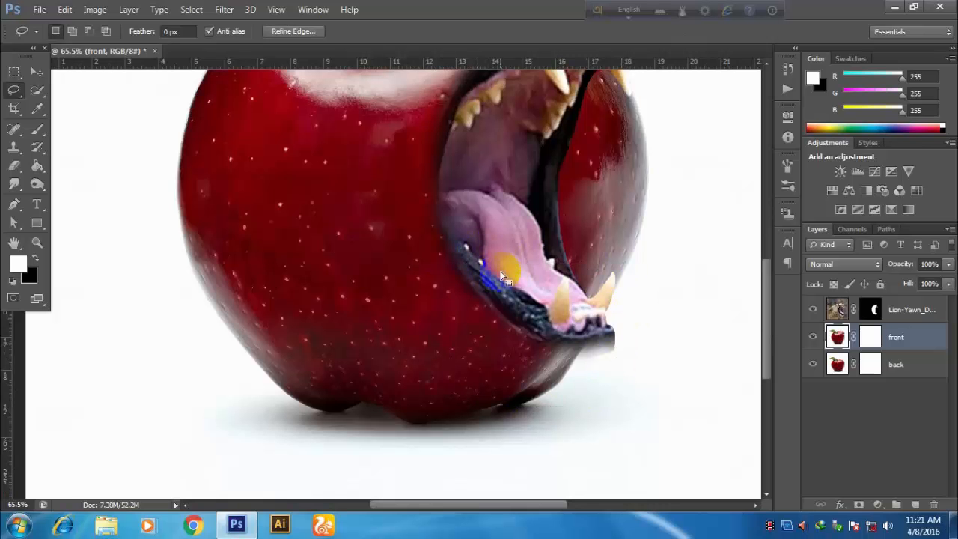
pyautogui.click(65, 11)
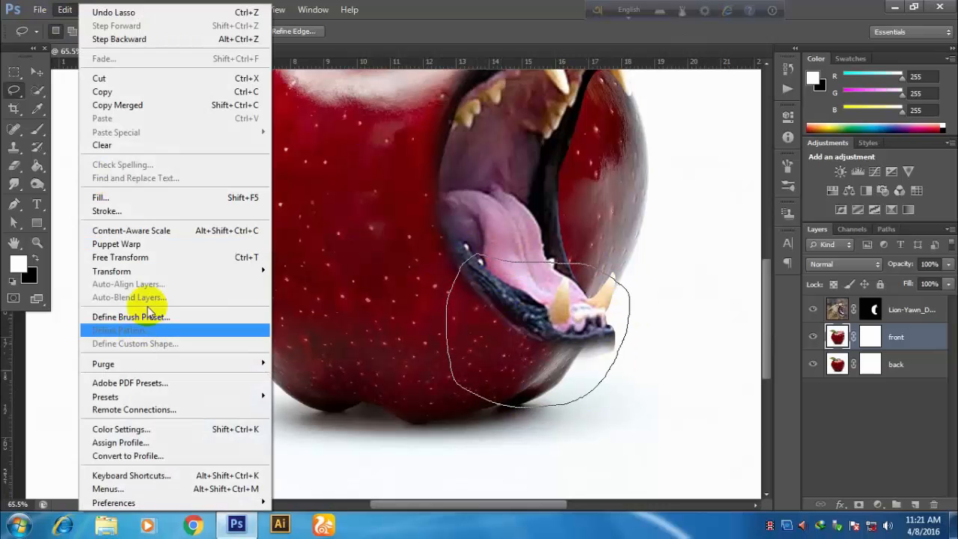
pyautogui.moveTo(219, 275)
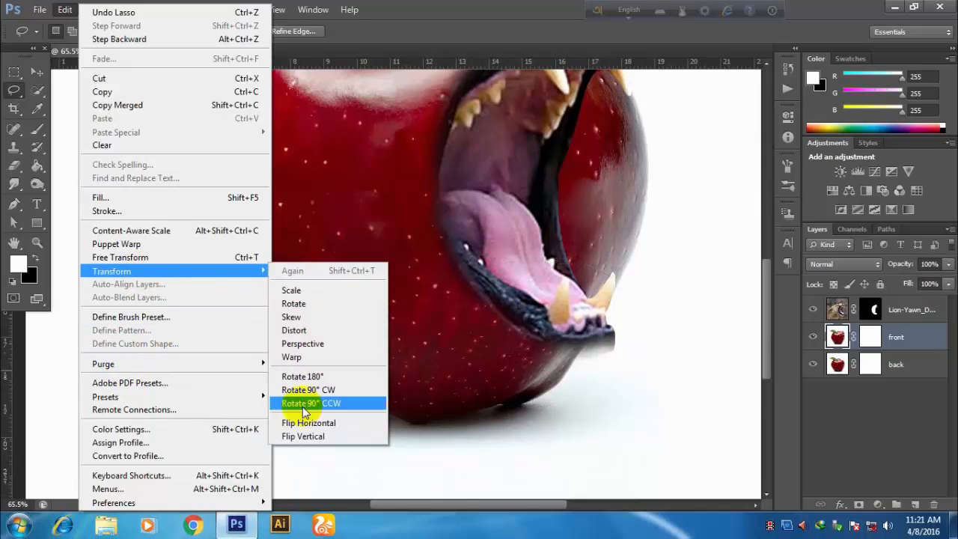
pyautogui.click(299, 357)
pyautogui.moveTo(586, 348); pyautogui.dragTo(600, 364)
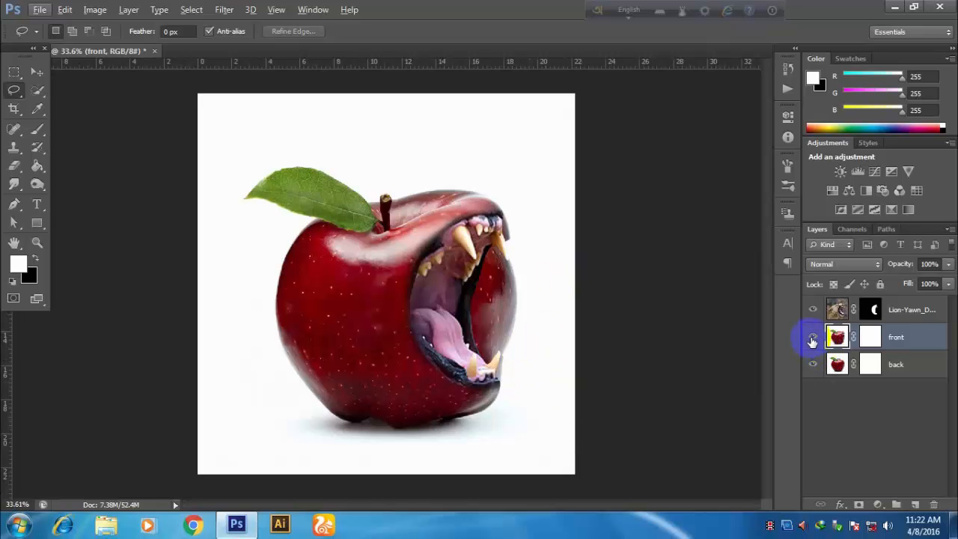
# Step: Hide the back layer and set the Brush tool's flow to 100% with the soft 125 px brush
pyautogui.click(813, 366)
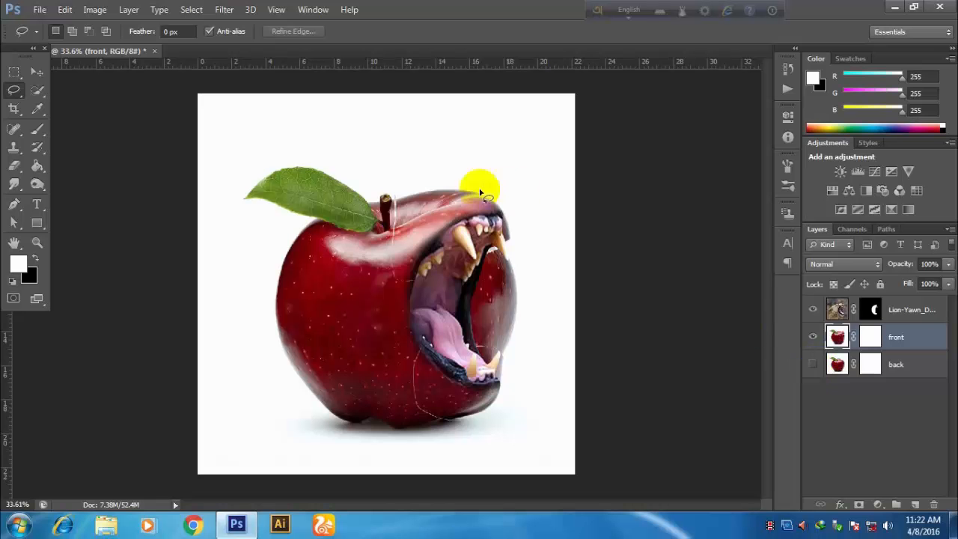
pyautogui.moveTo(396, 235)
pyautogui.mouseDown()
pyautogui.moveTo(402, 303)
pyautogui.moveTo(394, 333)
pyautogui.moveTo(413, 340)
pyautogui.moveTo(399, 215)
pyautogui.moveTo(396, 276)
pyautogui.moveTo(413, 351)
pyautogui.mouseUp()
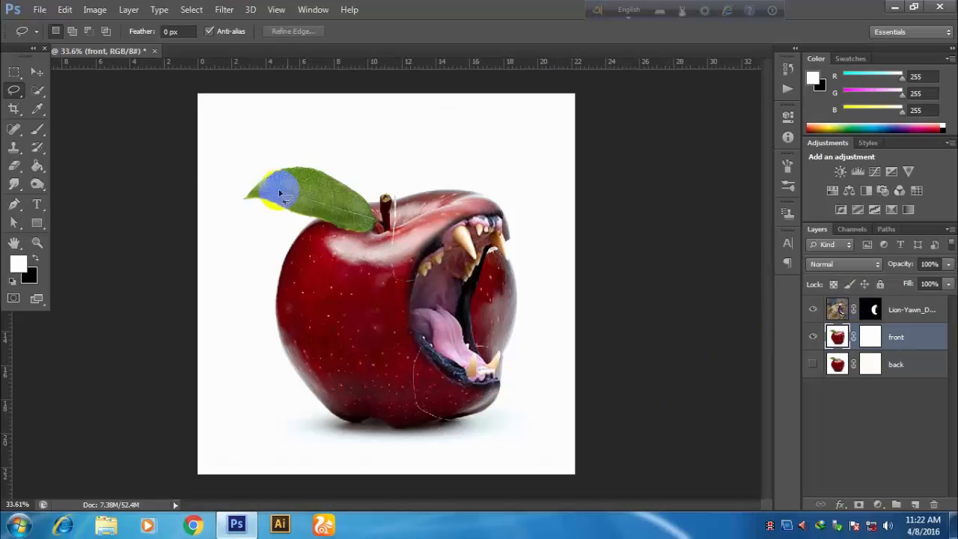
pyautogui.click(39, 129)
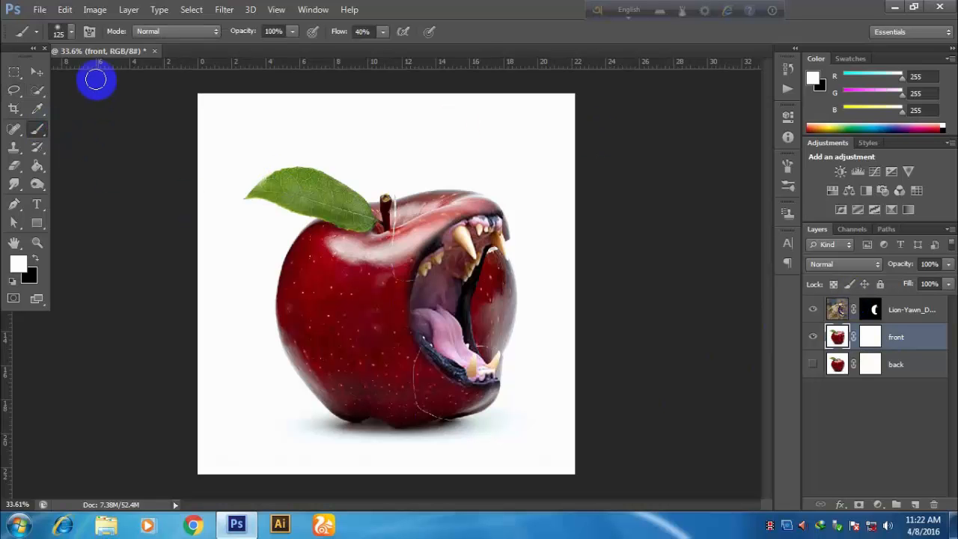
pyautogui.click(71, 34)
pyautogui.click(39, 147)
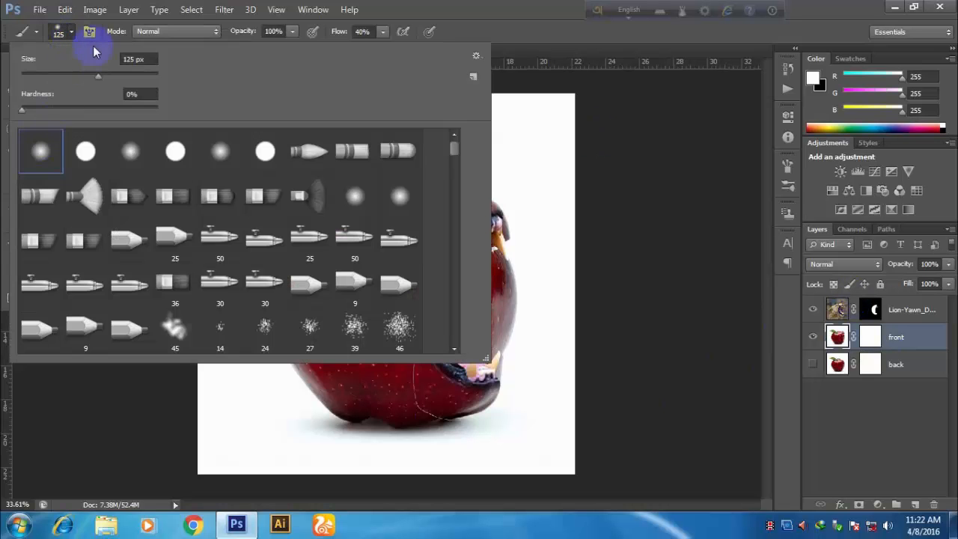
pyautogui.click(75, 33)
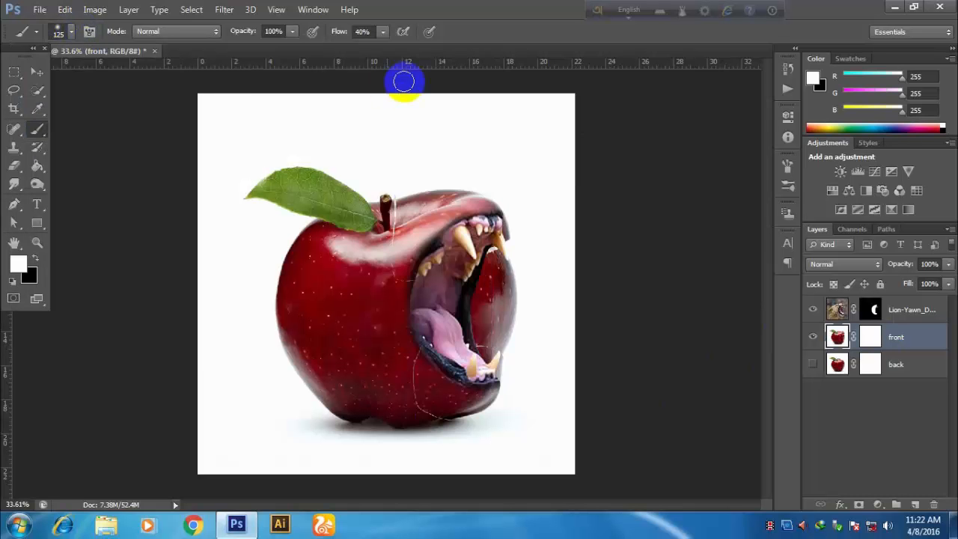
pyautogui.click(382, 32)
pyautogui.moveTo(385, 47); pyautogui.dragTo(404, 50)
pyautogui.moveTo(469, 65); pyautogui.dragTo(479, 65)
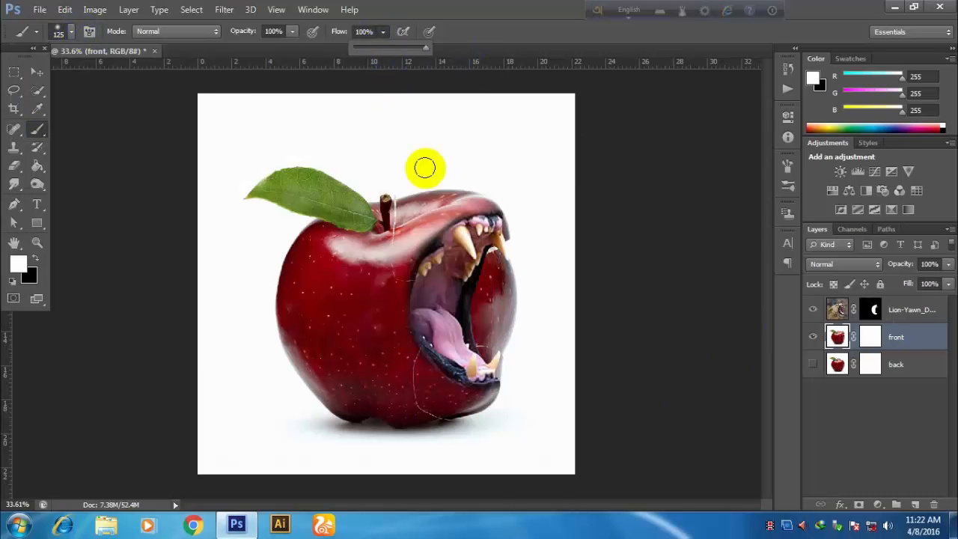
# Step: Paint black on the front layer's mask over the warp seams beside the stem, below the lower jaw and right of the mouth
pyautogui.click(36, 259)
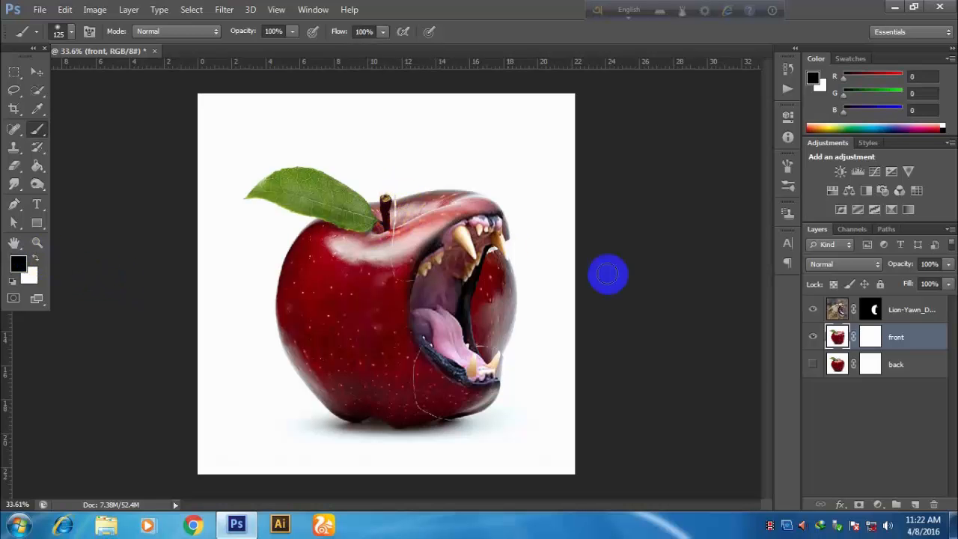
pyautogui.click(868, 341)
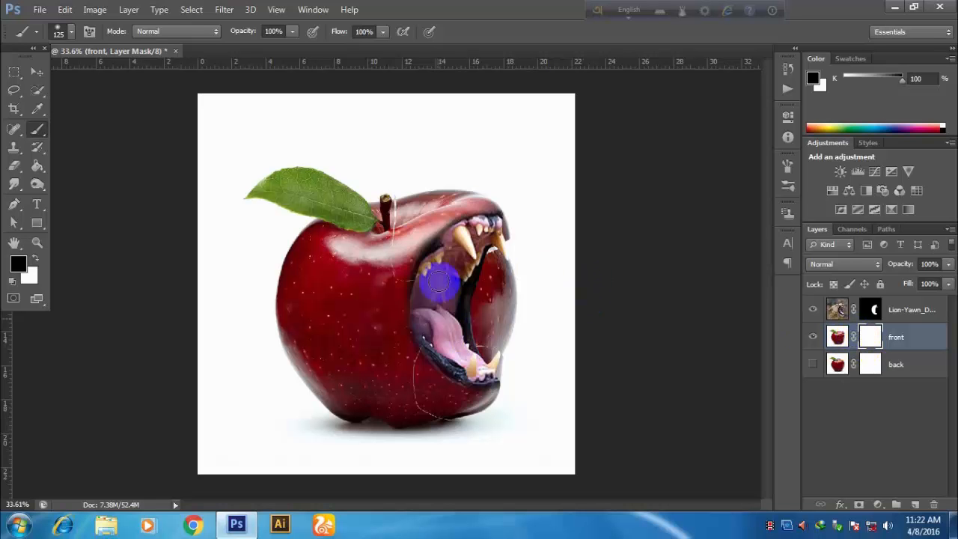
pyautogui.moveTo(391, 190)
pyautogui.mouseDown()
pyautogui.moveTo(393, 260)
pyautogui.moveTo(407, 277)
pyautogui.moveTo(419, 364)
pyautogui.moveTo(421, 341)
pyautogui.moveTo(413, 374)
pyautogui.moveTo(421, 392)
pyautogui.moveTo(458, 417)
pyautogui.moveTo(507, 386)
pyautogui.moveTo(483, 349)
pyautogui.moveTo(507, 342)
pyautogui.moveTo(515, 358)
pyautogui.mouseUp()
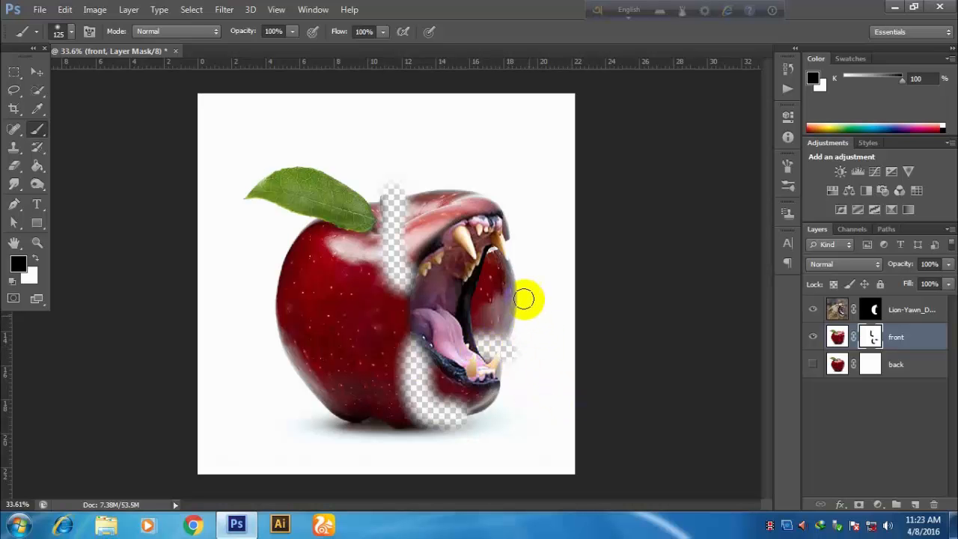
# Step: Paint black on the front layer's mask over the apple skin between the upper and lower fangs, behind the open mouth
pyautogui.moveTo(500, 285); pyautogui.dragTo(489, 257)
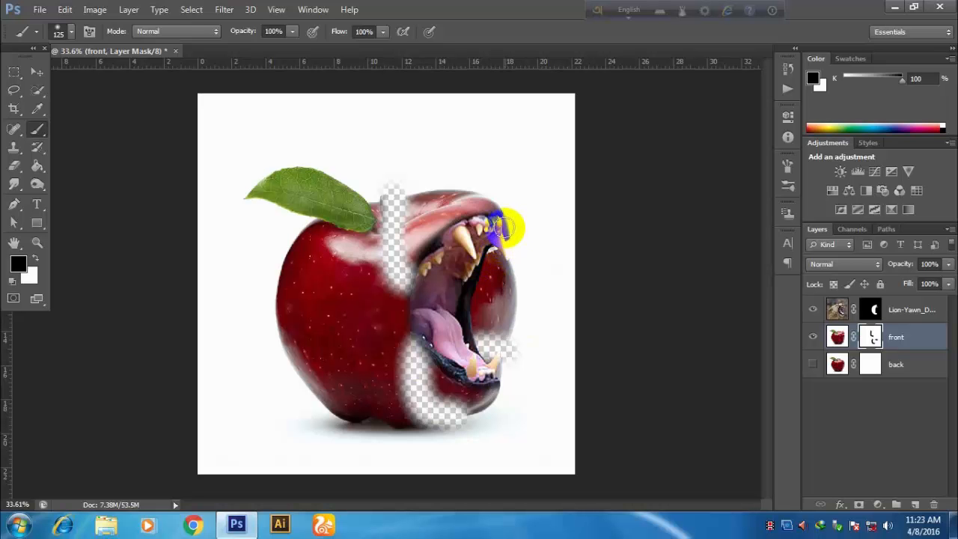
pyautogui.moveTo(506, 227)
pyautogui.mouseDown()
pyautogui.moveTo(476, 318)
pyautogui.moveTo(478, 337)
pyautogui.moveTo(502, 335)
pyautogui.moveTo(514, 285)
pyautogui.moveTo(512, 324)
pyautogui.moveTo(501, 289)
pyautogui.moveTo(495, 329)
pyautogui.moveTo(511, 257)
pyautogui.moveTo(497, 276)
pyautogui.moveTo(482, 257)
pyautogui.moveTo(502, 366)
pyautogui.mouseUp()
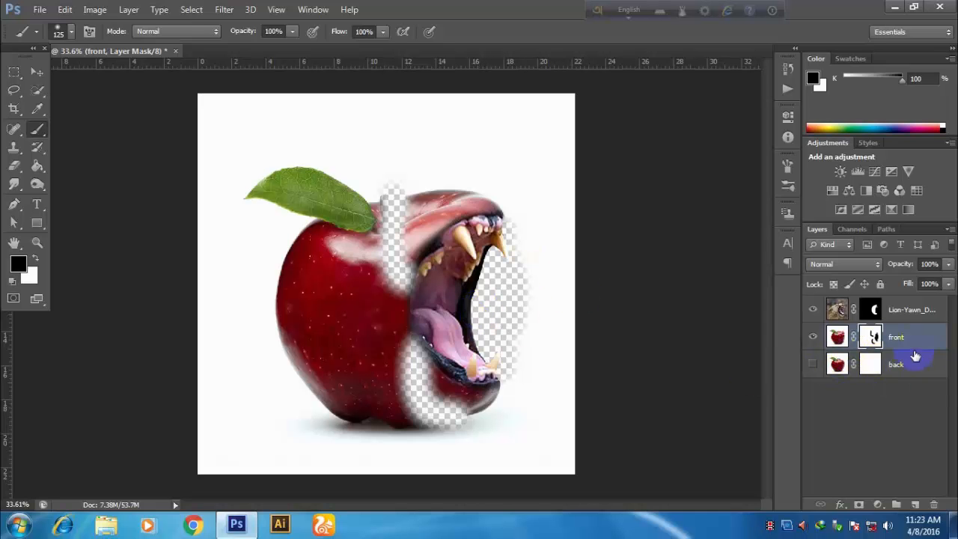
# Step: Add a white-filled layer beneath the back layer and make the back layer visible
pyautogui.click(898, 365)
pyautogui.click(922, 505)
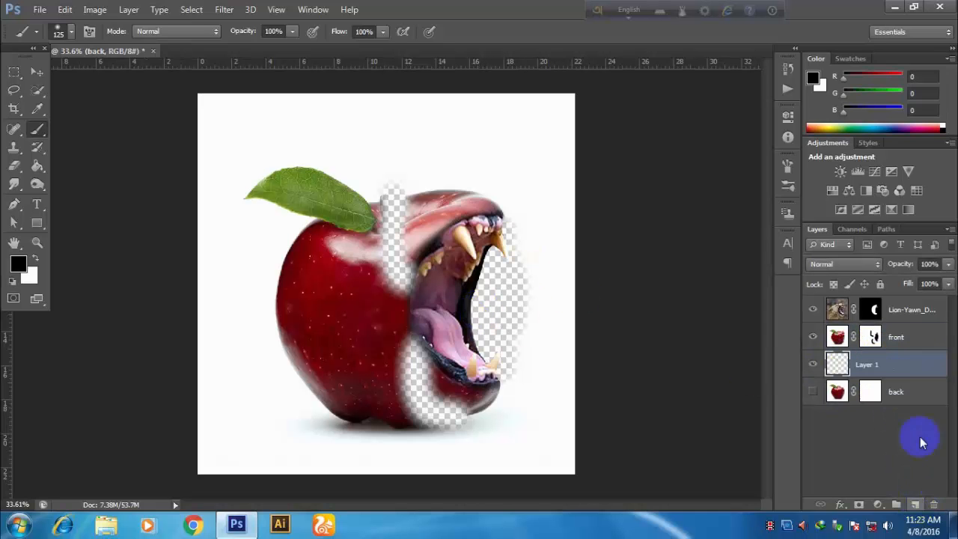
pyautogui.moveTo(896, 370); pyautogui.dragTo(897, 417)
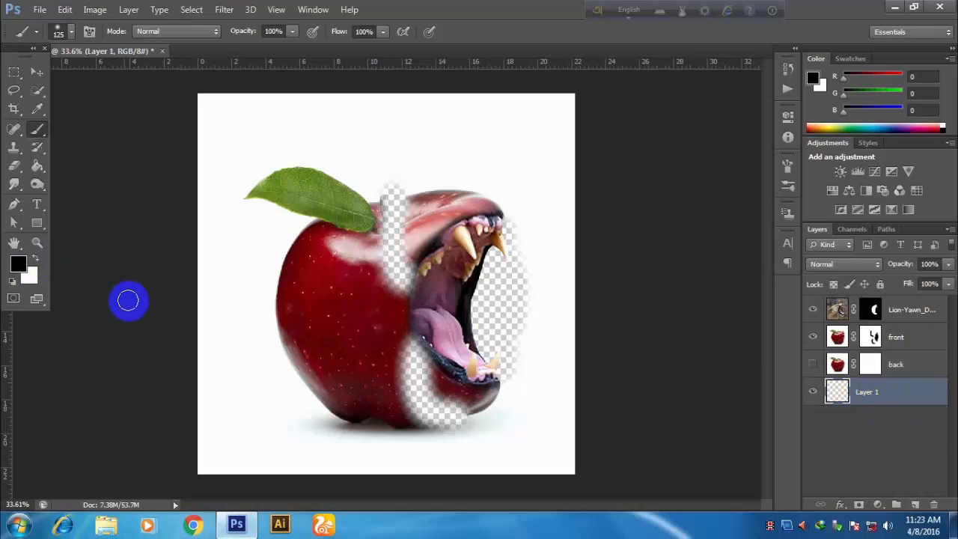
pyautogui.hotkey('ctrl', 'BackSpace')
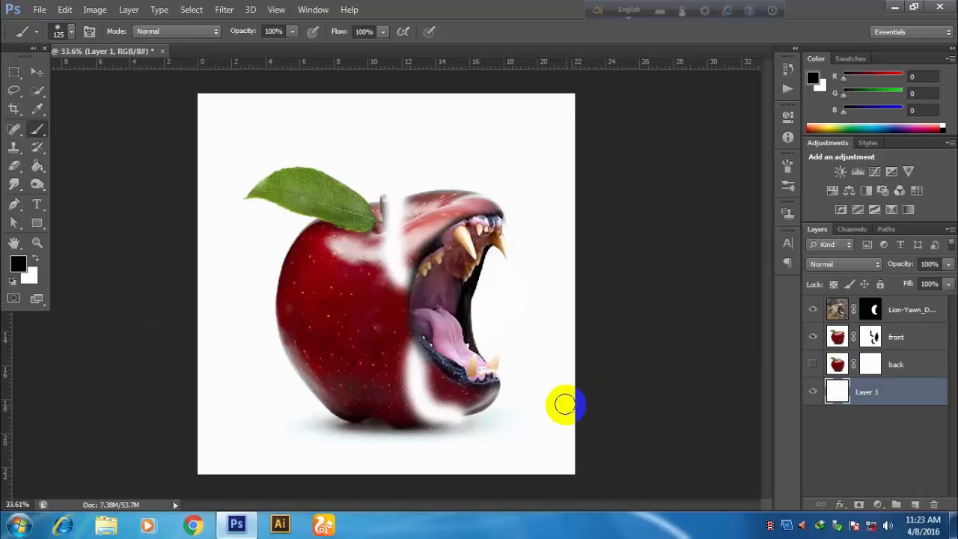
pyautogui.click(813, 364)
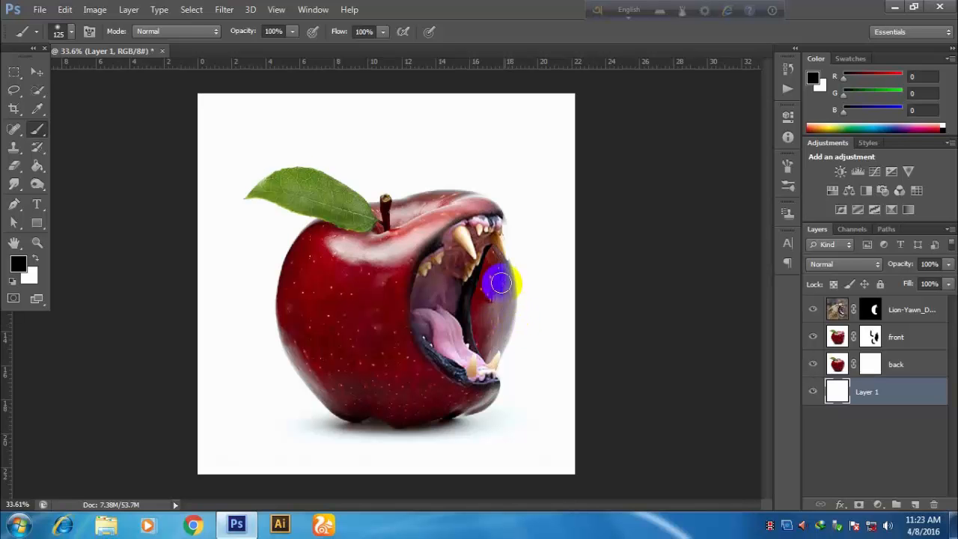
# Step: Lasso the apple skin showing through the mouth opening, hide it with black on the back layer's mask and deselect
pyautogui.click(13, 90)
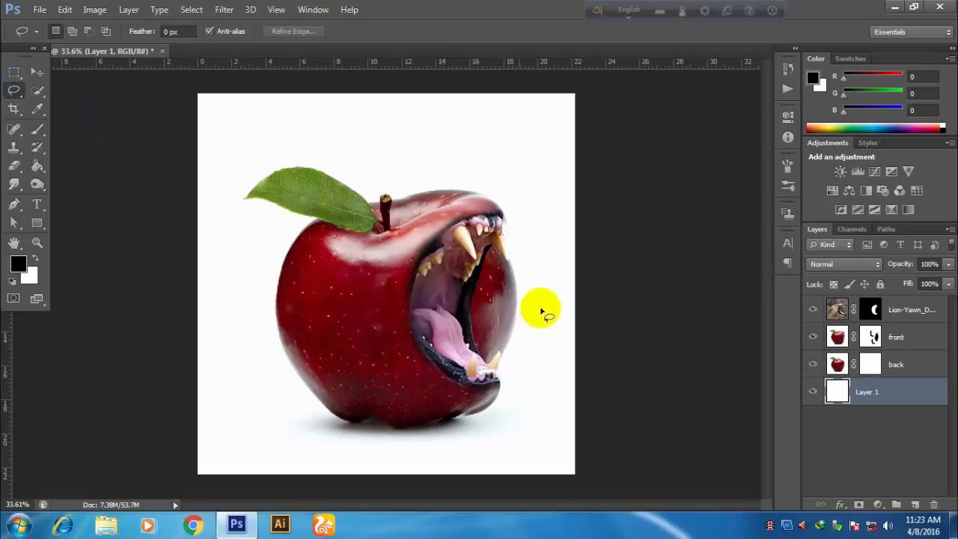
pyautogui.moveTo(501, 236)
pyautogui.mouseDown()
pyautogui.moveTo(505, 248)
pyautogui.moveTo(512, 241)
pyautogui.moveTo(513, 269)
pyautogui.moveTo(494, 288)
pyautogui.moveTo(483, 346)
pyautogui.moveTo(491, 251)
pyautogui.moveTo(511, 245)
pyautogui.moveTo(501, 238)
pyautogui.moveTo(474, 286)
pyautogui.moveTo(475, 346)
pyautogui.moveTo(515, 241)
pyautogui.mouseUp()
pyautogui.click(492, 292)
pyautogui.hotkey('ctrl', 'z')
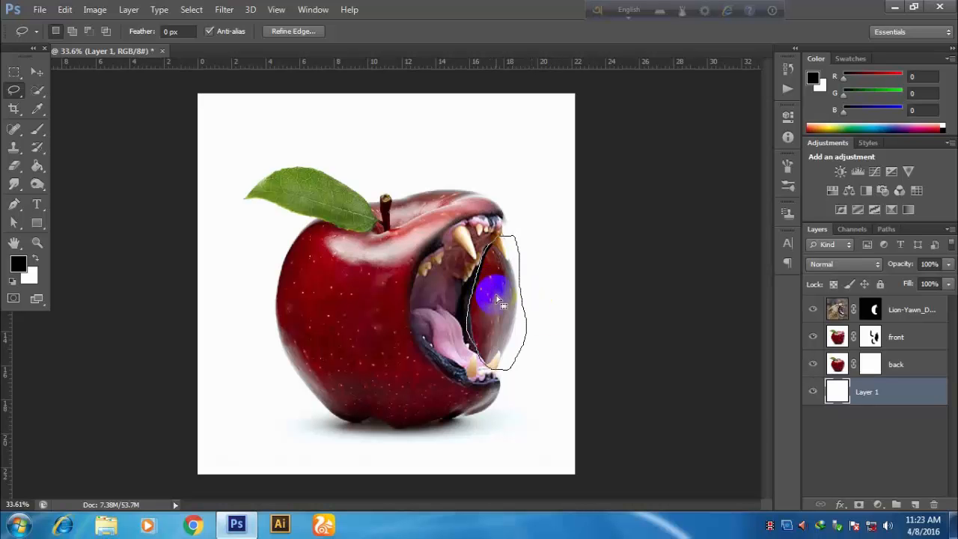
pyautogui.click(867, 365)
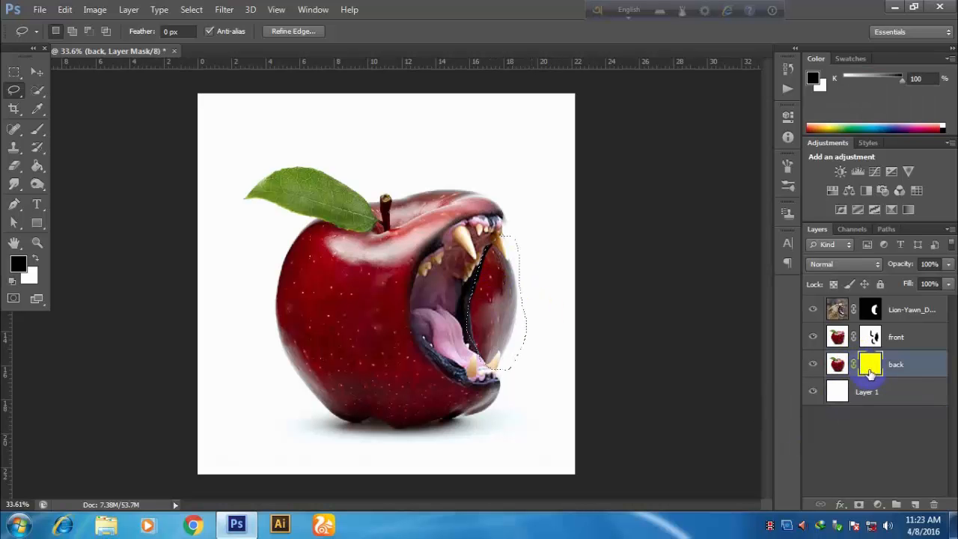
pyautogui.moveTo(883, 364); pyautogui.dragTo(859, 394)
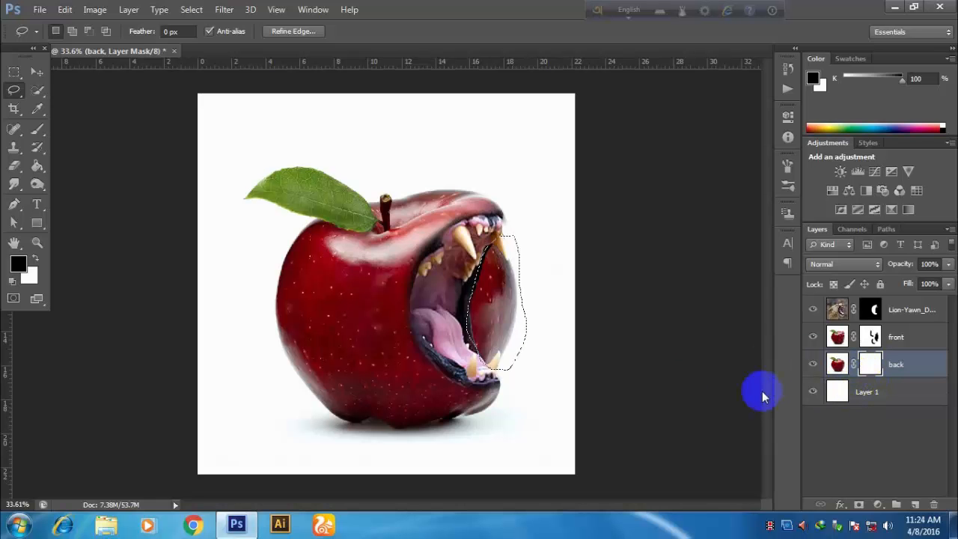
pyautogui.click(35, 259)
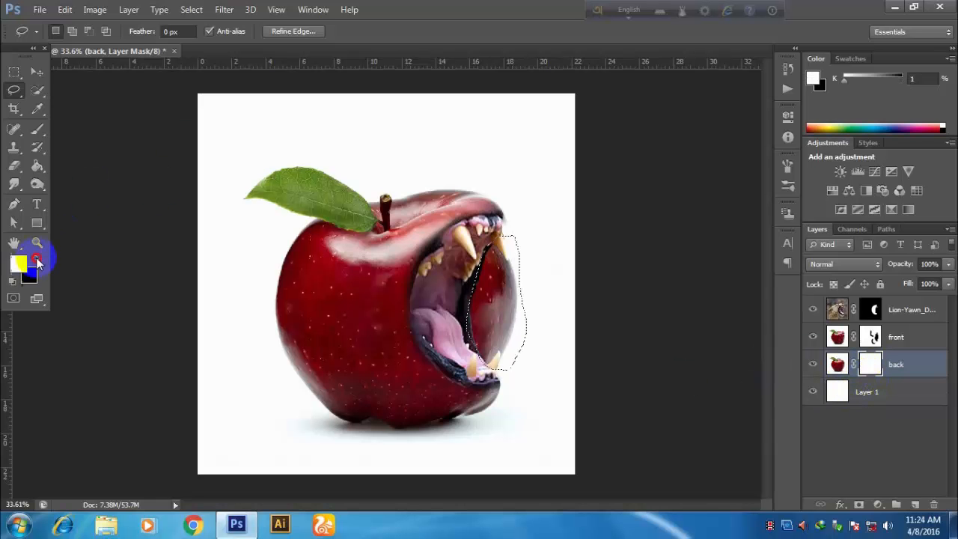
pyautogui.hotkey('ctrl', 'z')
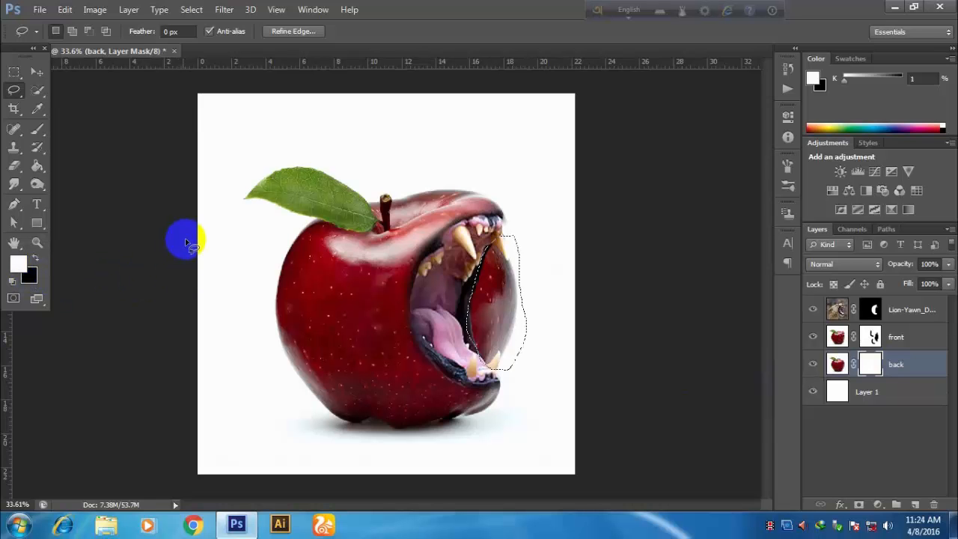
pyautogui.press('Delete')
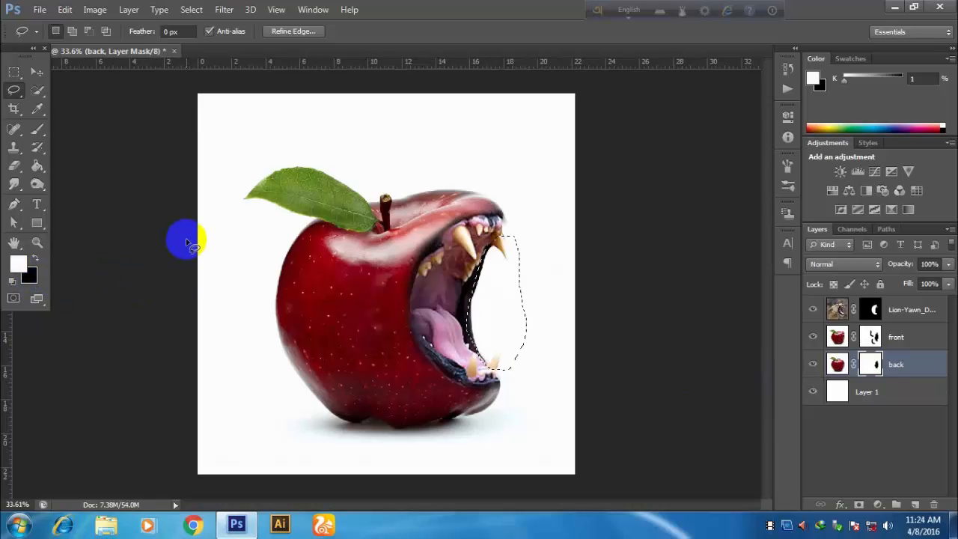
pyautogui.click(285, 297)
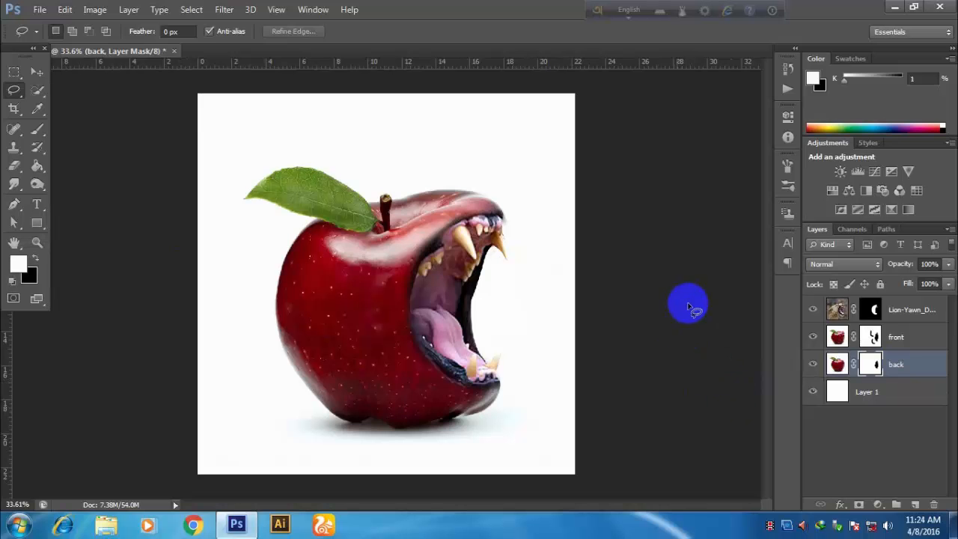
# Step: Brush black on the front layer's mask along the outer edge of the lower lip beside the bottom teeth
pyautogui.press('b')
pyautogui.press('x')
pyautogui.click(817, 338)
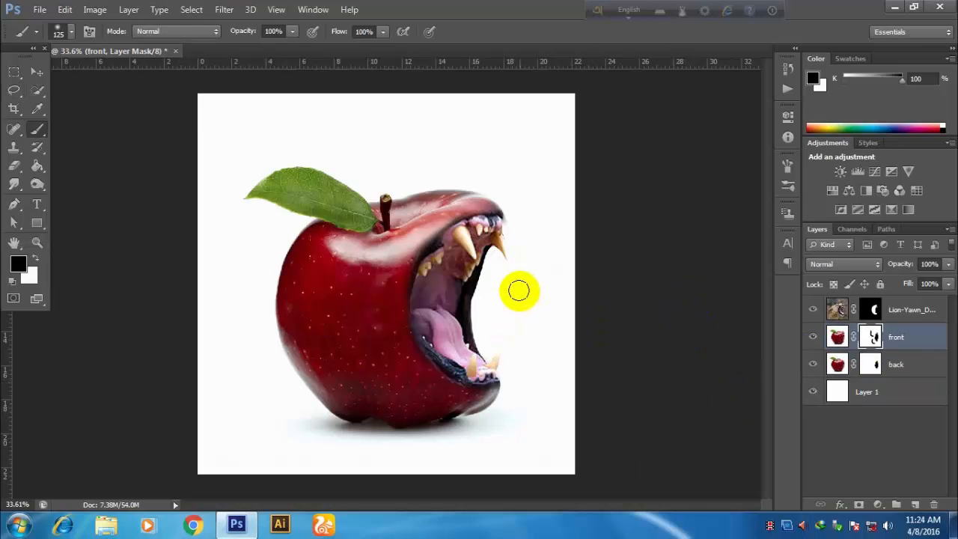
pyautogui.scroll(-3, 518, 290)
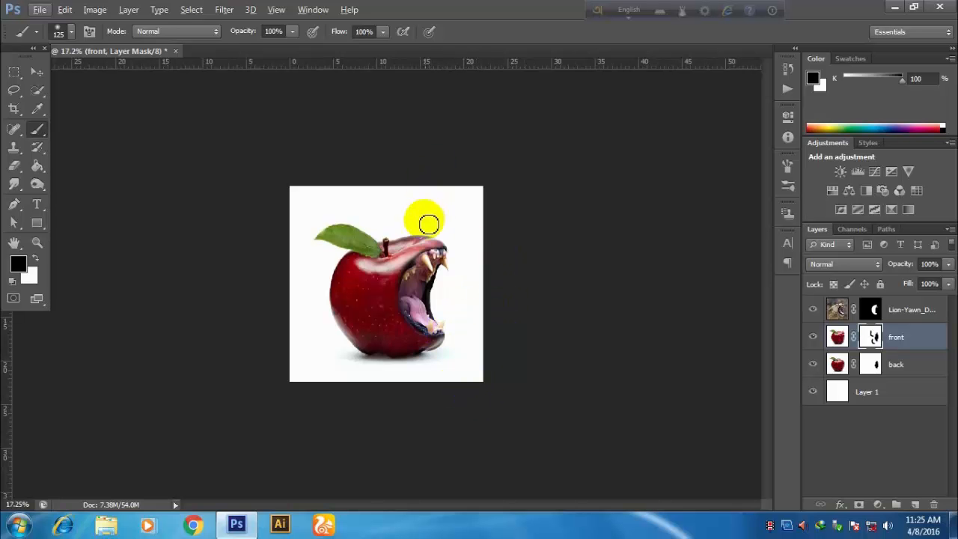
pyautogui.scroll(2, 445, 303)
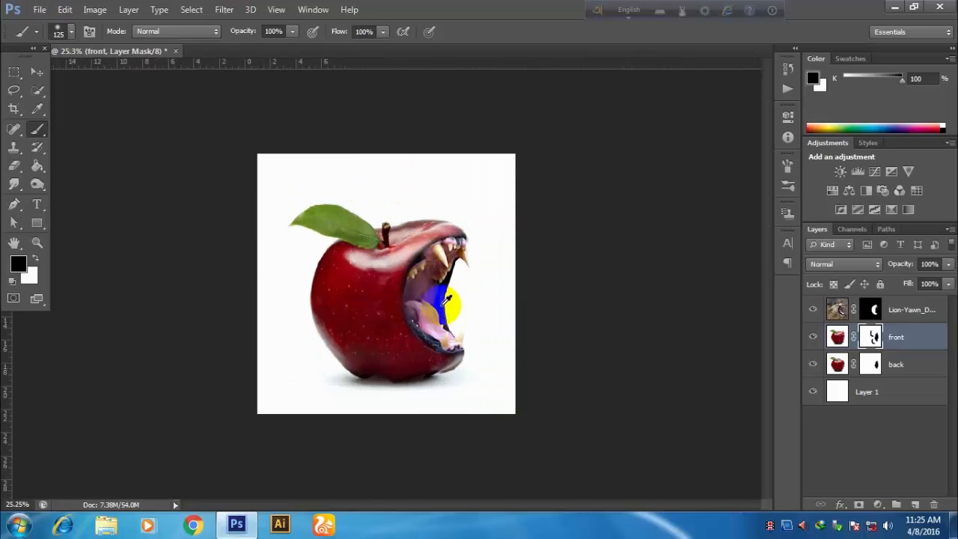
pyautogui.scroll(1, 448, 300)
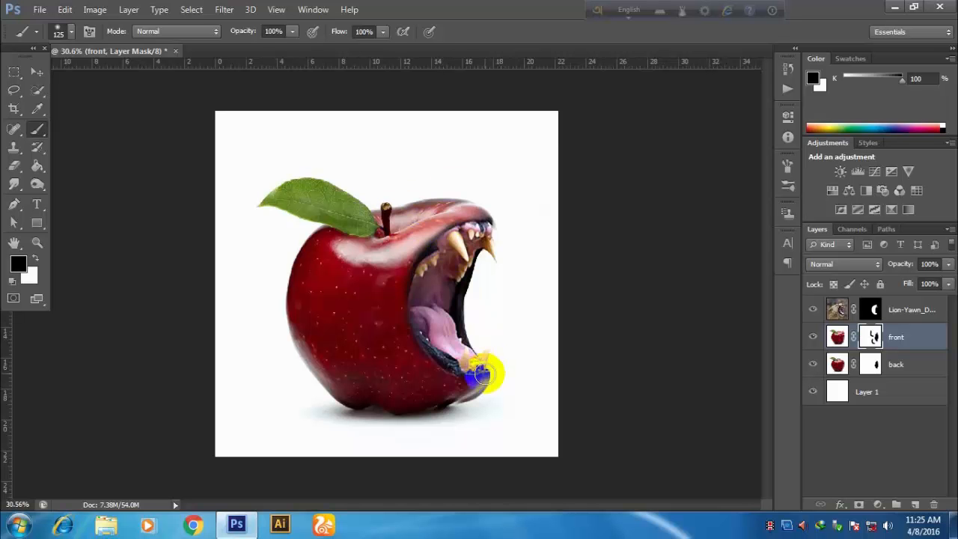
pyautogui.moveTo(482, 376); pyautogui.dragTo(509, 366)
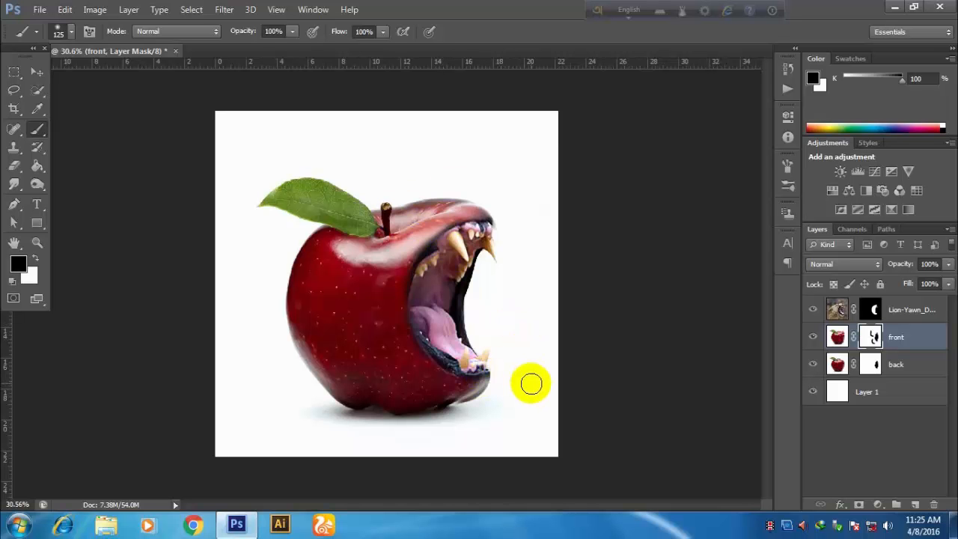